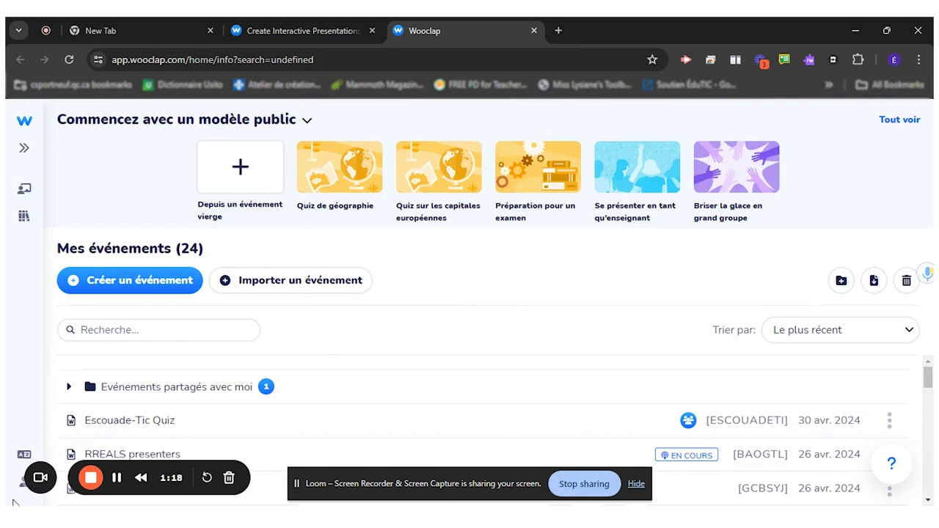
Open the interface language list from the French Wooclap home page sidebar.
left_click(20, 456)
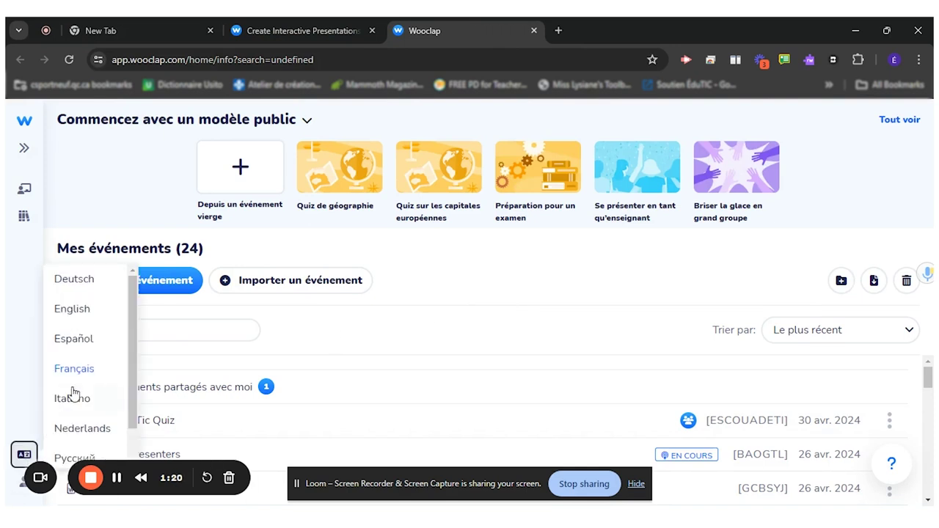
Switch the Wooclap interface to English and create a new blank event.
left_click(80, 309)
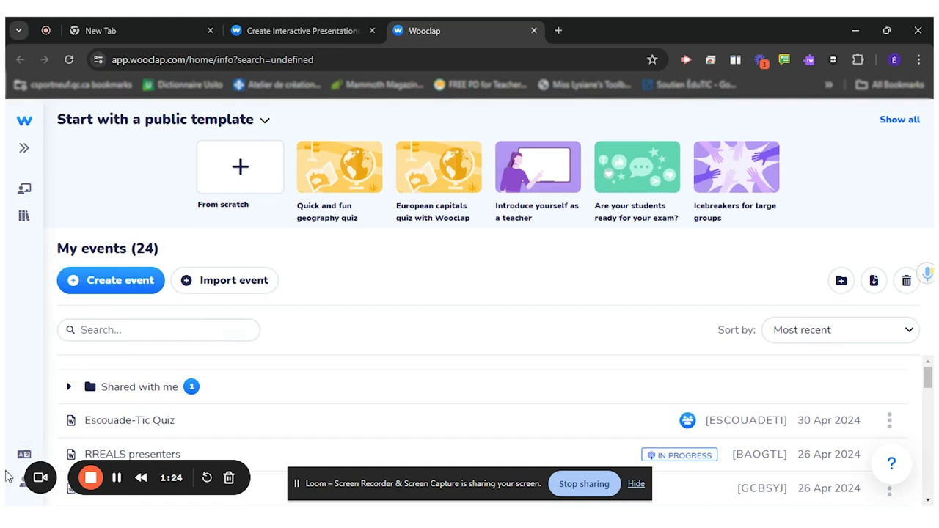
left_click(636, 484)
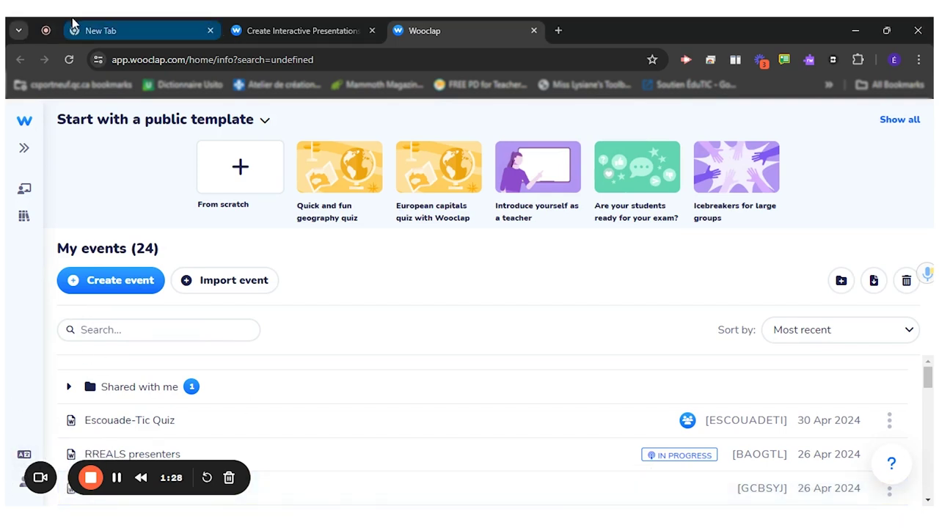
left_click(118, 286)
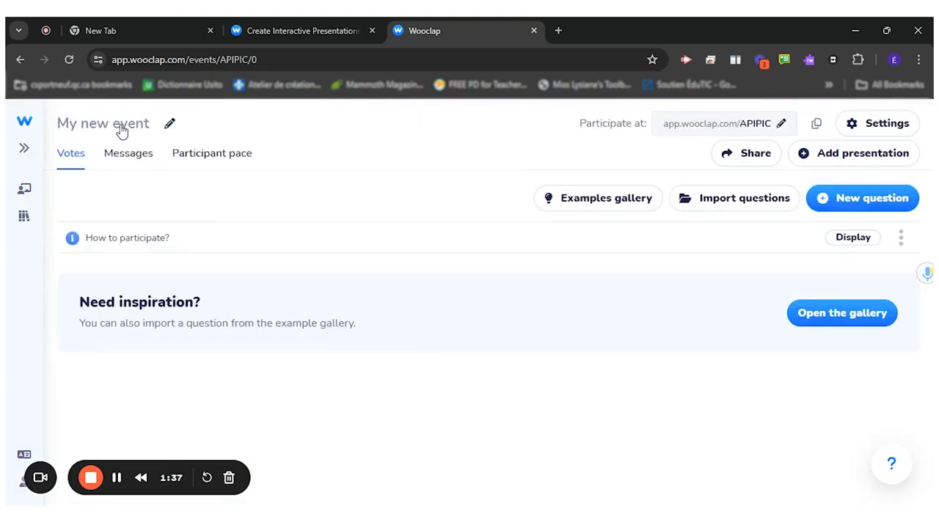
Rename the event to 'Activating prior knowledge'.
left_click(119, 125)
left_click(119, 123)
key("ctrl+a")
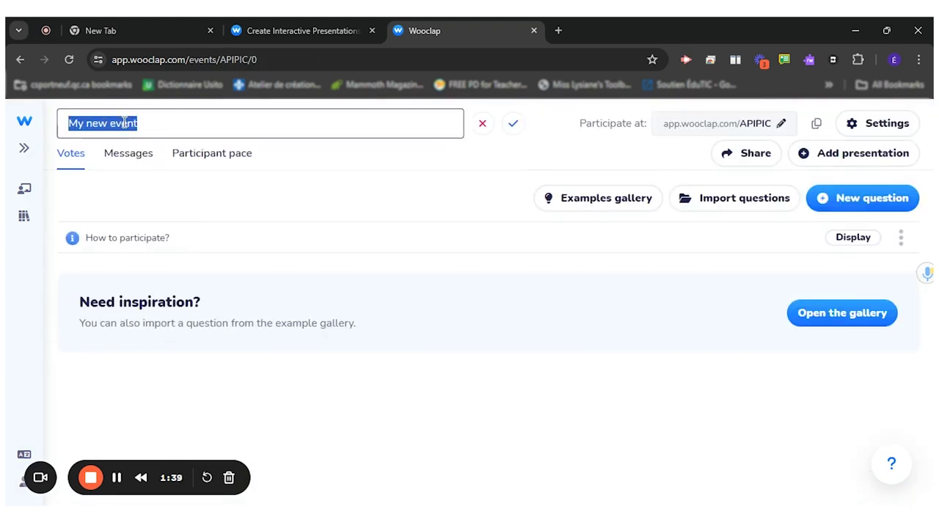
type("Activating")
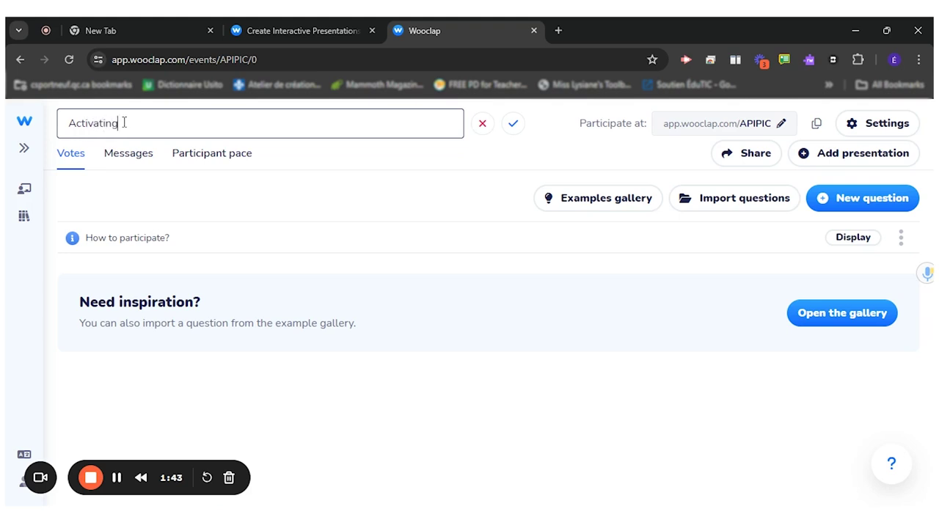
type(" prior knowledge")
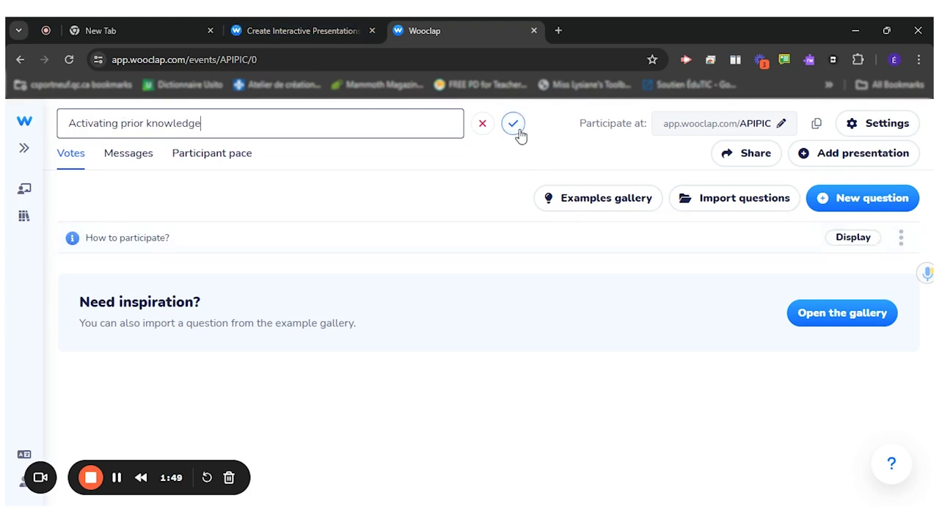
left_click(514, 125)
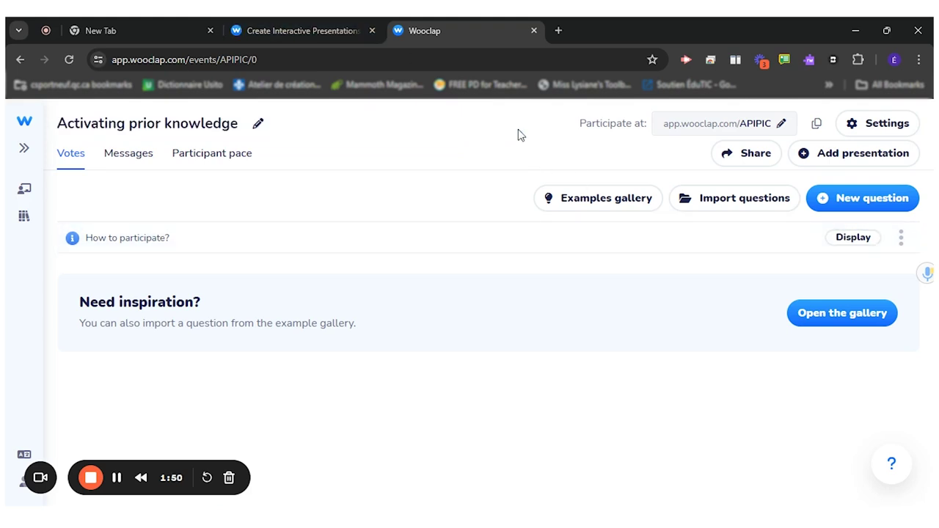
Change the participation code from APIPIC to PRIORK.
left_click(781, 124)
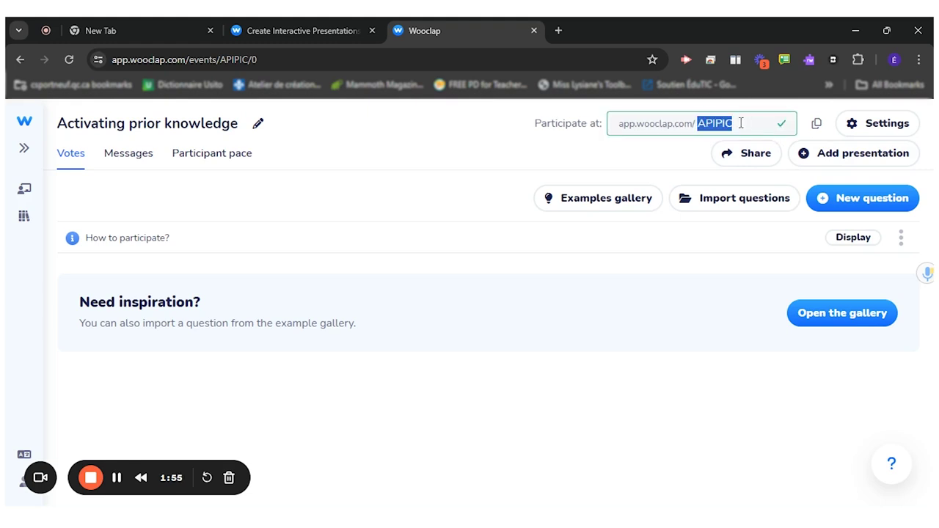
left_click(740, 123)
double_click(741, 124)
type("PRIORK")
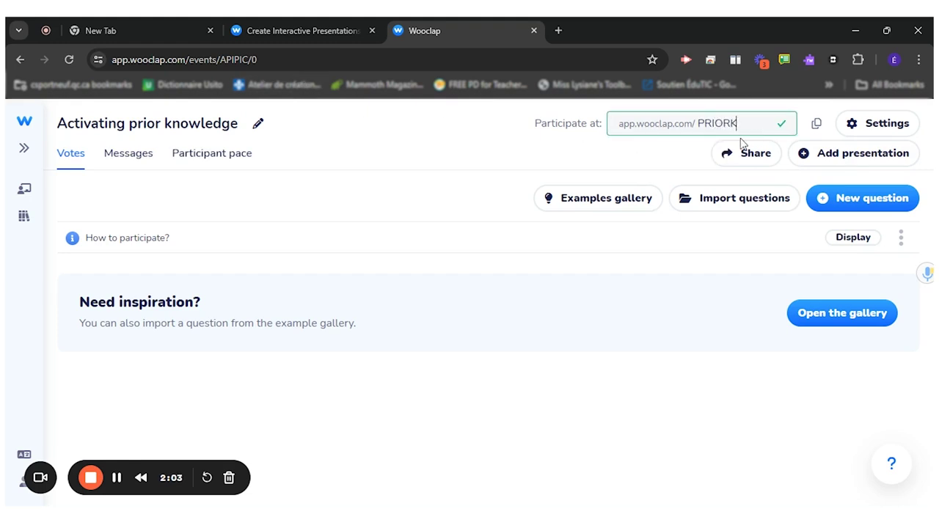
key("BackSpace")
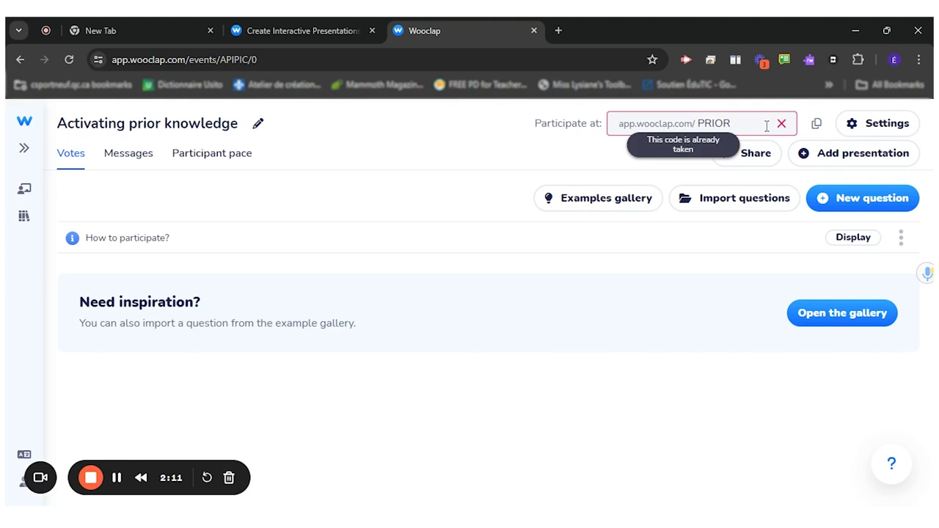
type("K")
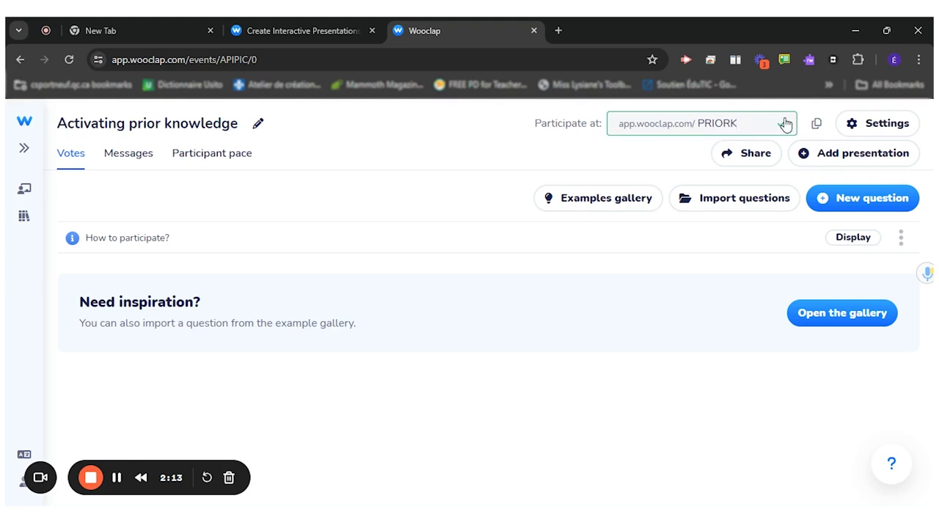
left_click(782, 124)
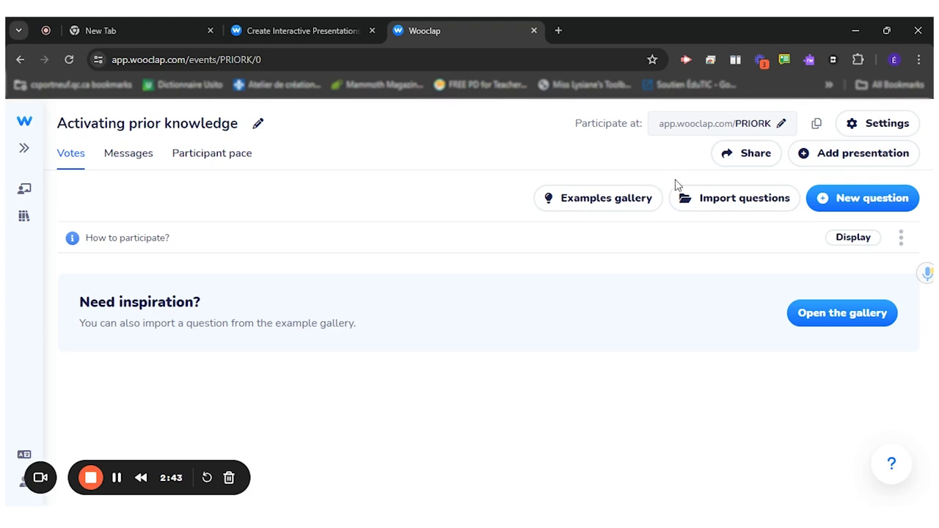
Browse the question types and choose Open question for the event's first question.
left_click(806, 205)
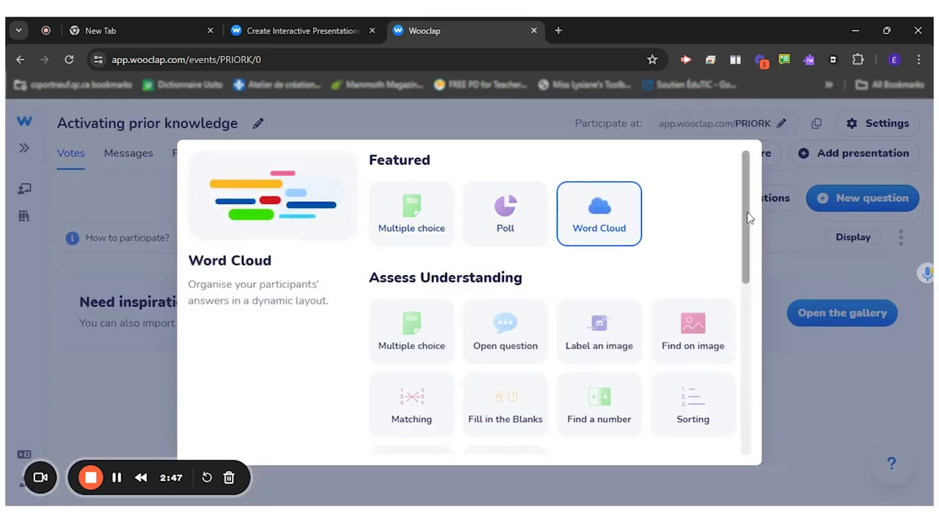
left_click_drag(748, 216, 748, 418)
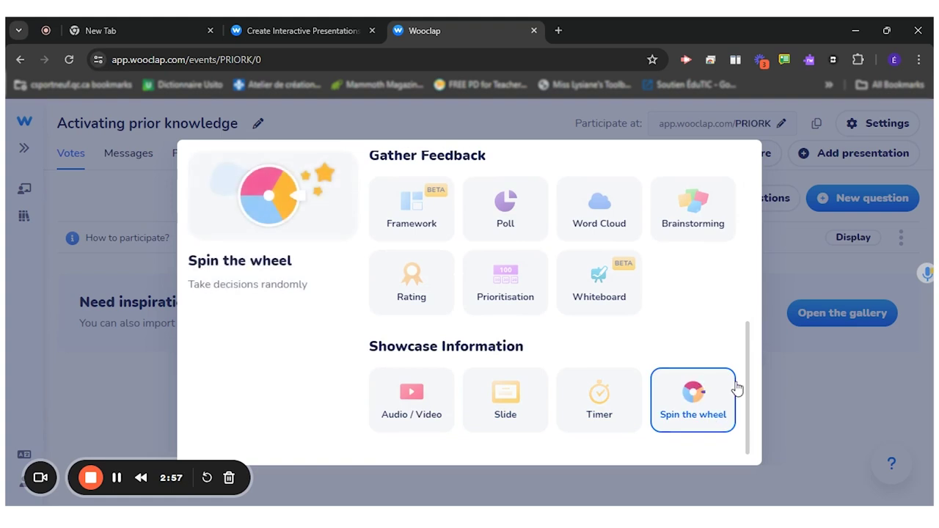
left_click_drag(746, 384, 753, 159)
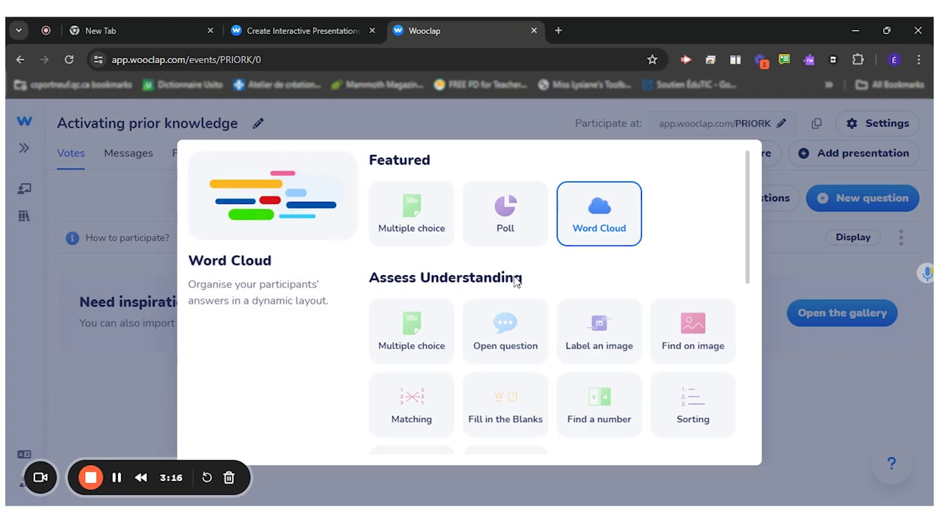
left_click(503, 348)
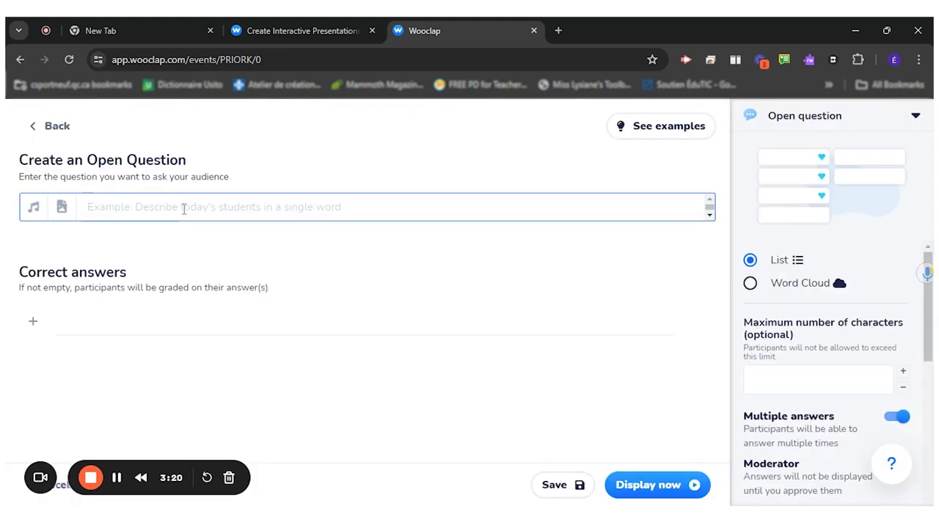
Enter the open question about something someone said that impacted you and why it was powerful.
type("Can you thi")
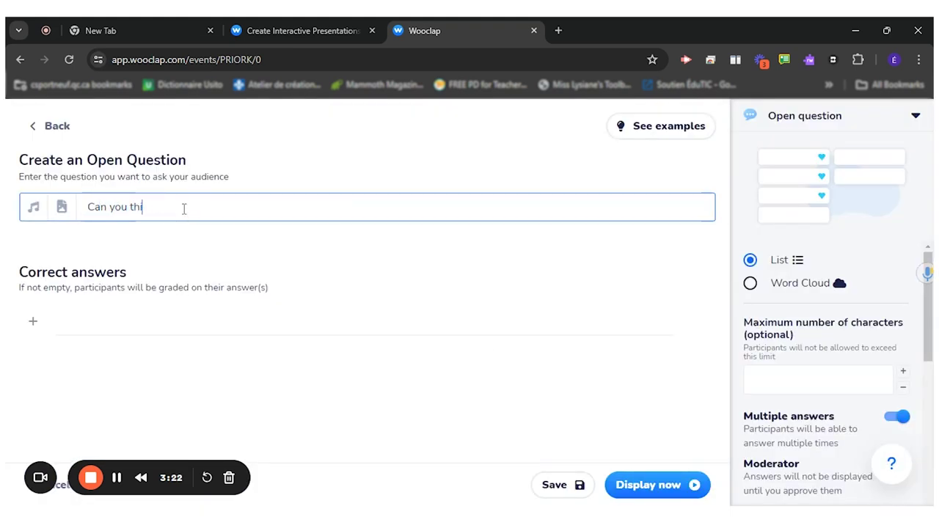
type("nk of something someo")
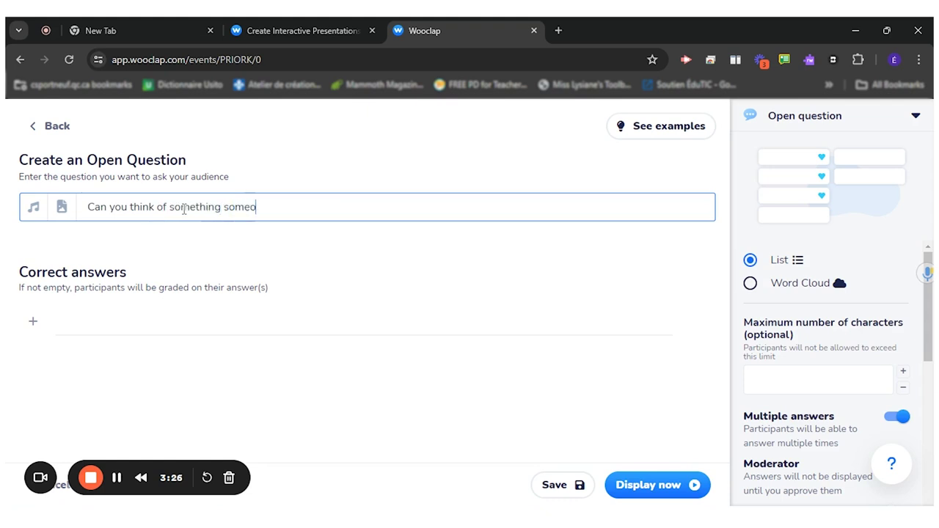
type("ne said tha")
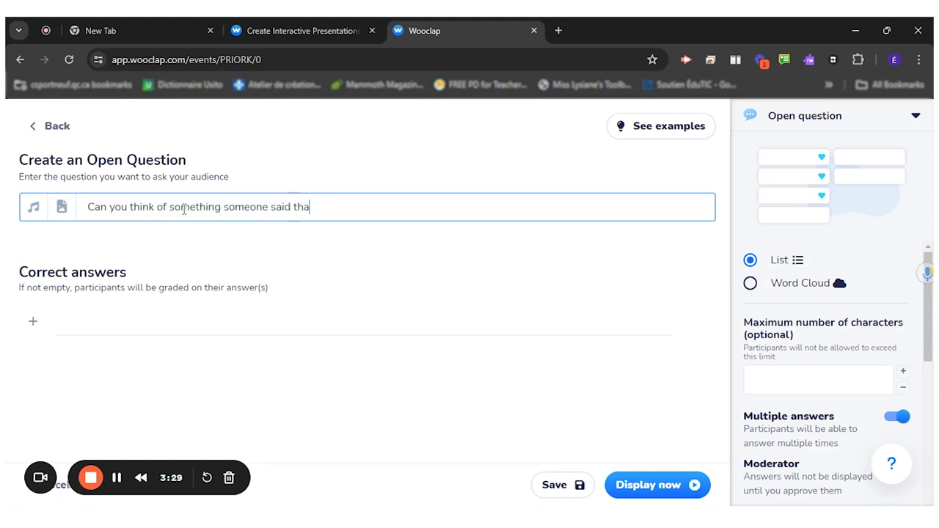
type("t had an impact on you")
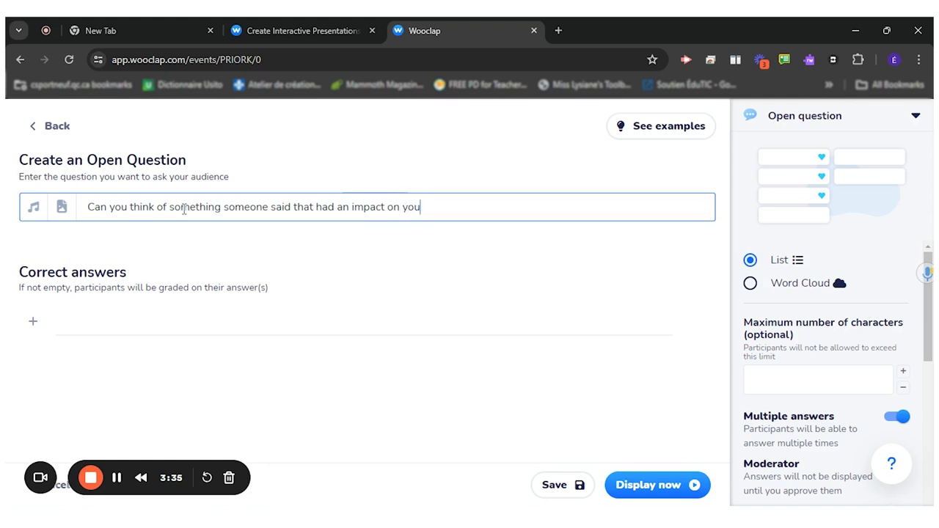
type("? What made it ")
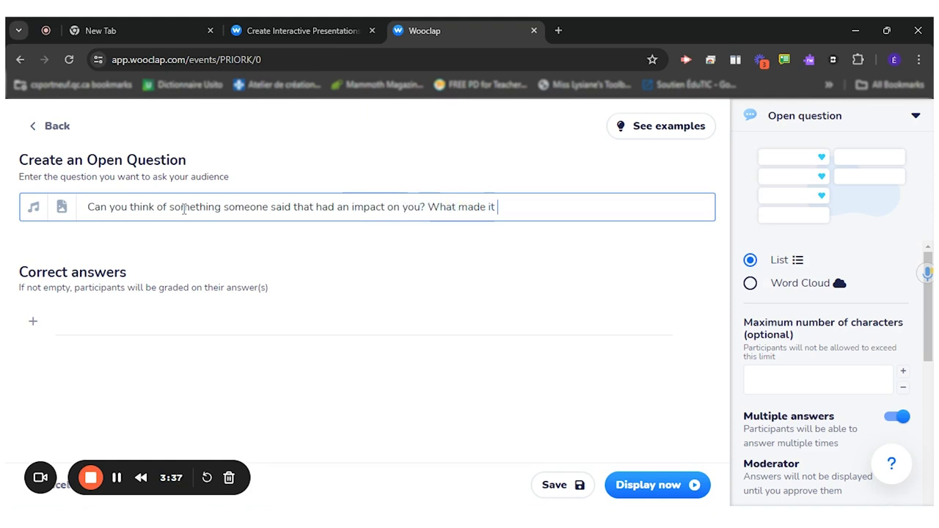
type("powerful?")
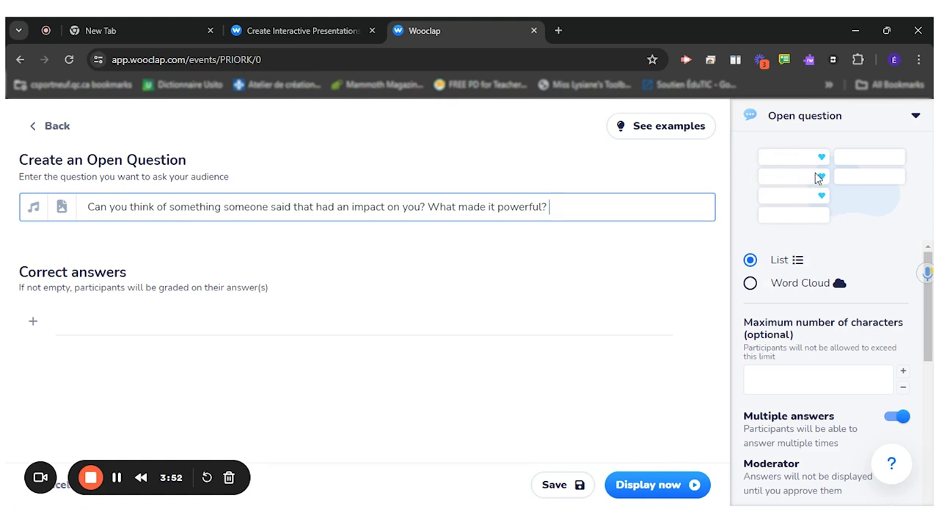
left_click_drag(926, 308, 925, 357)
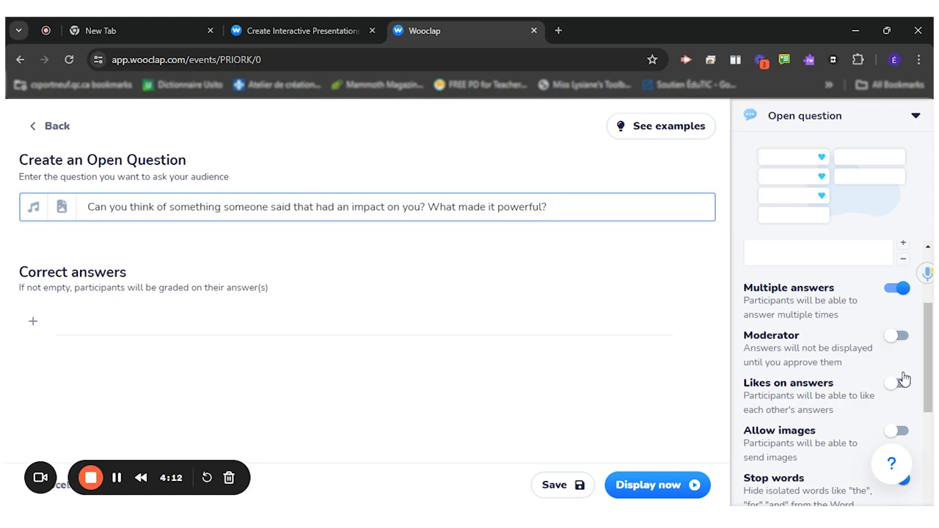
Review the open question's settings and save it as question 1.
scroll(880, 326, "down", 2)
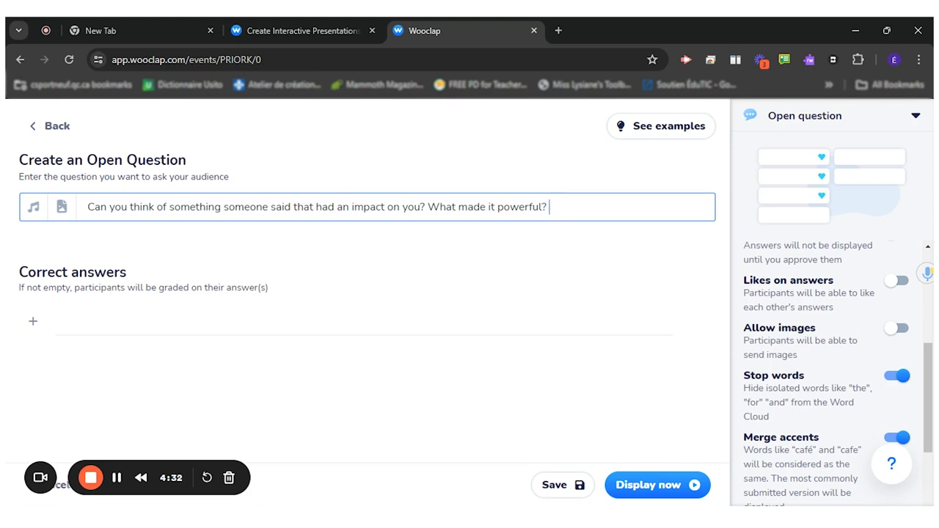
left_click_drag(930, 369, 929, 288)
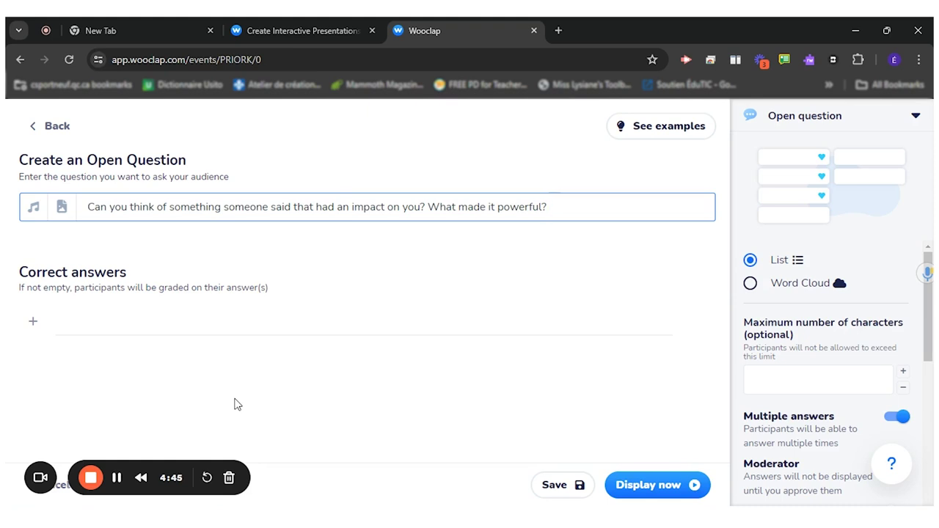
left_click(559, 485)
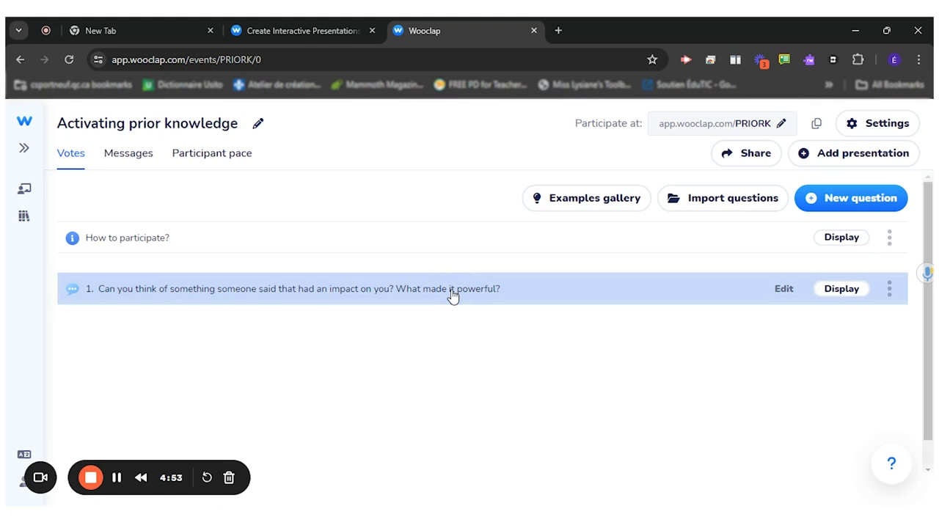
Add a Word Cloud asking 'Write all the words that come to your mind when thinking about World War II.'.
left_click(860, 200)
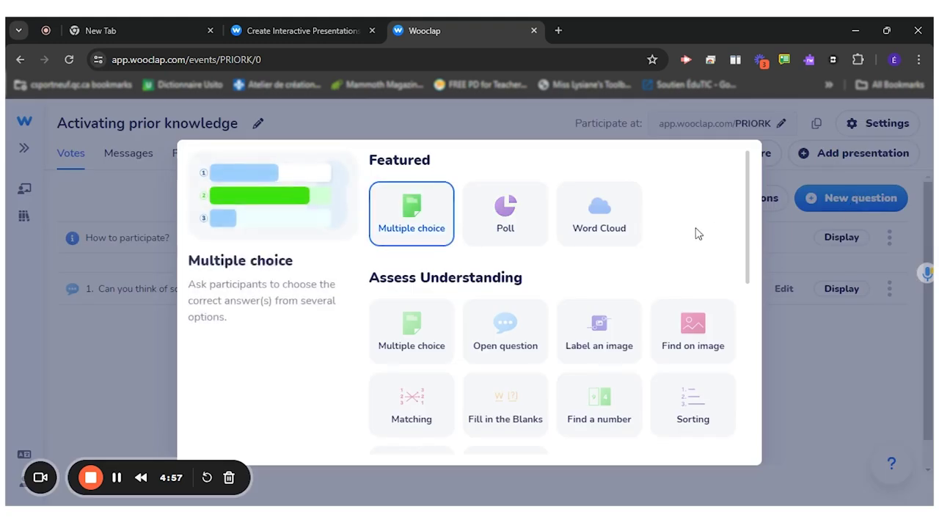
left_click(598, 225)
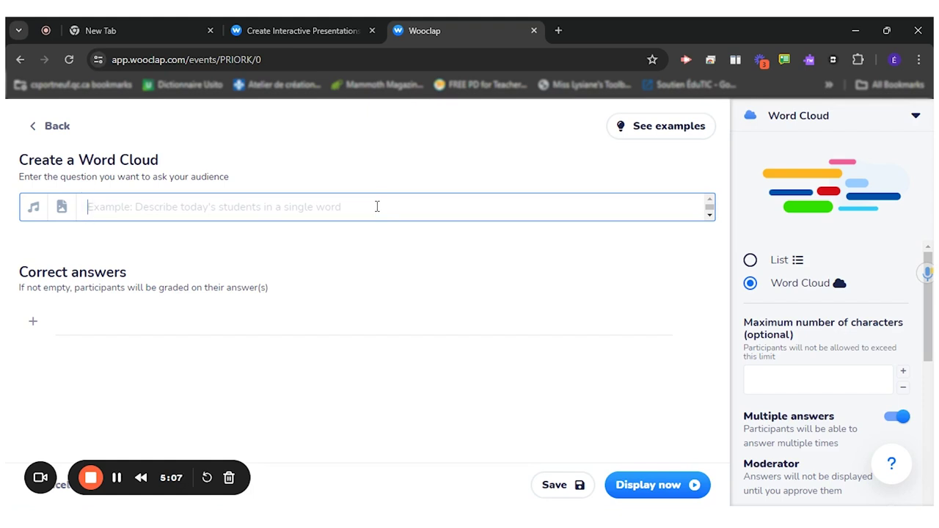
type("Write a")
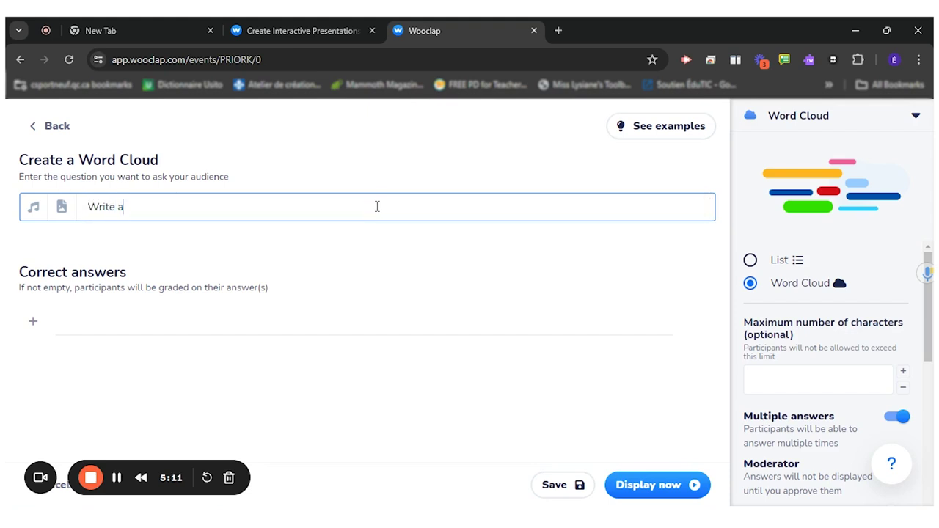
type("ll the words")
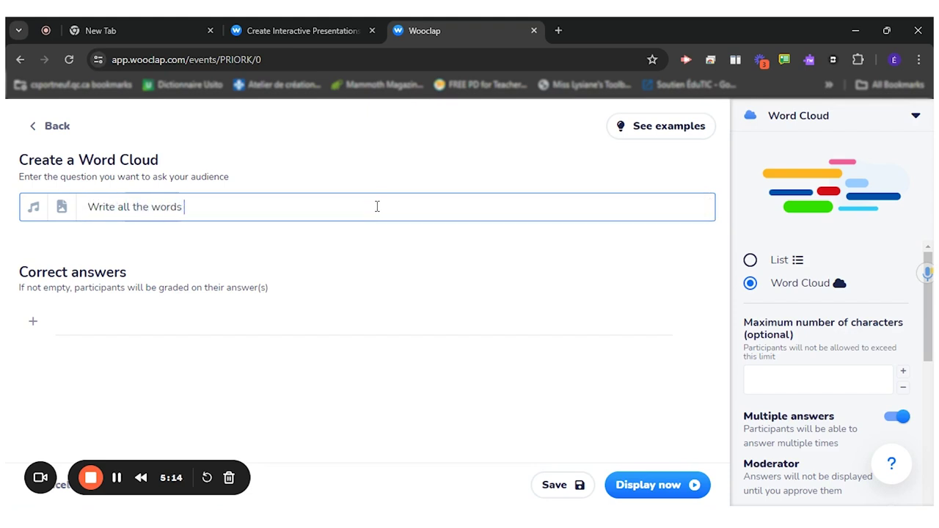
type(" that come to your")
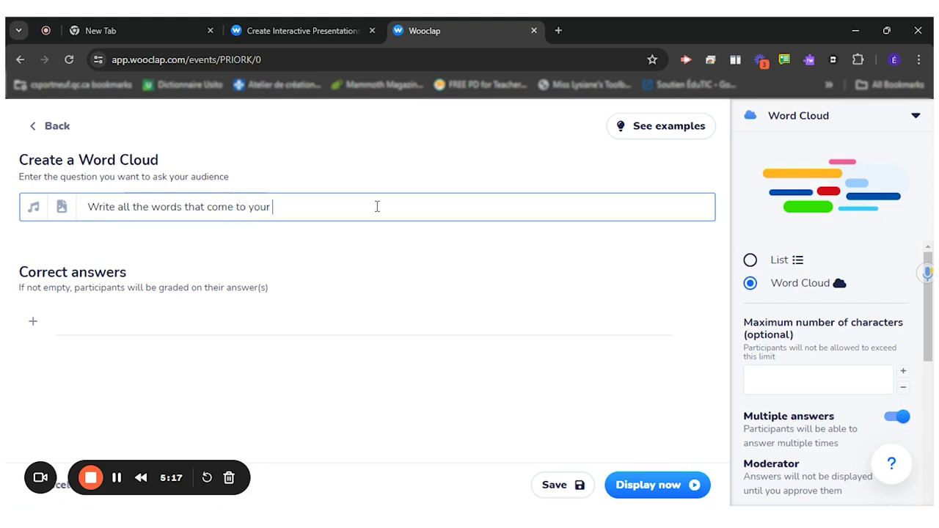
type(" mind when th")
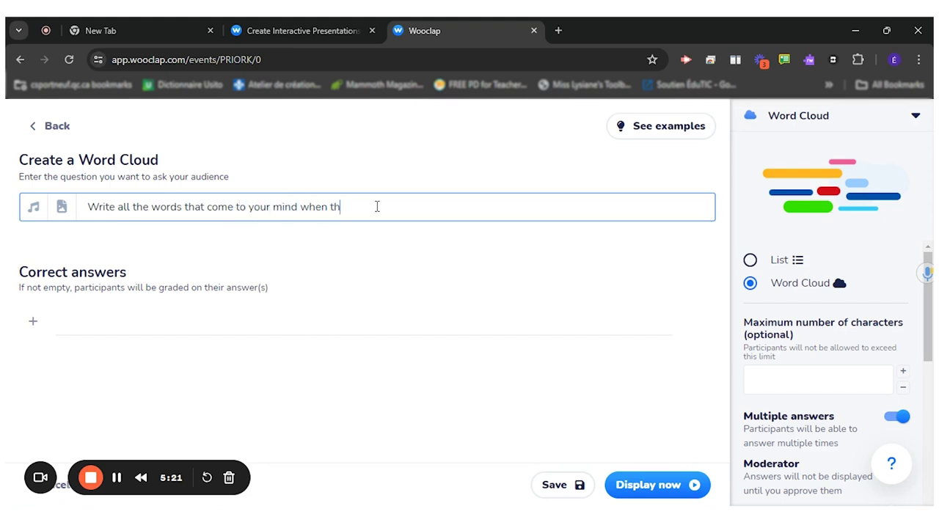
type("inking about World War II.")
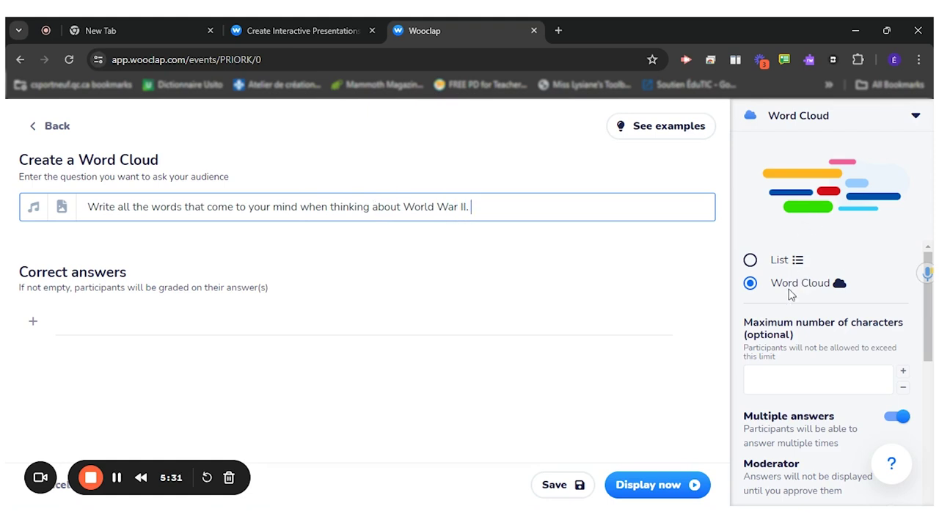
Review the Word Cloud settings like Stop words and Merge accents, then save it as question 2.
left_click_drag(928, 284, 930, 377)
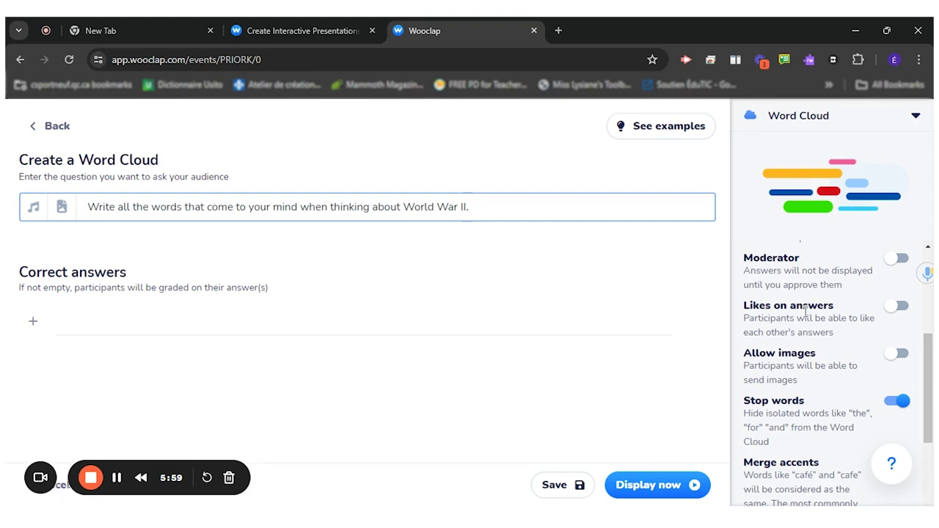
scroll(928, 388, "down", 3)
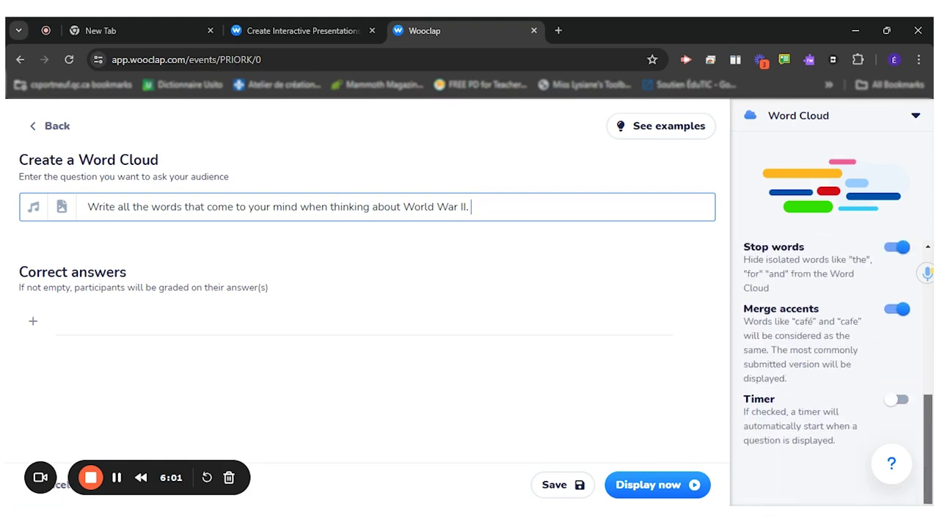
scroll(828, 330, "up", 5)
left_click(551, 484)
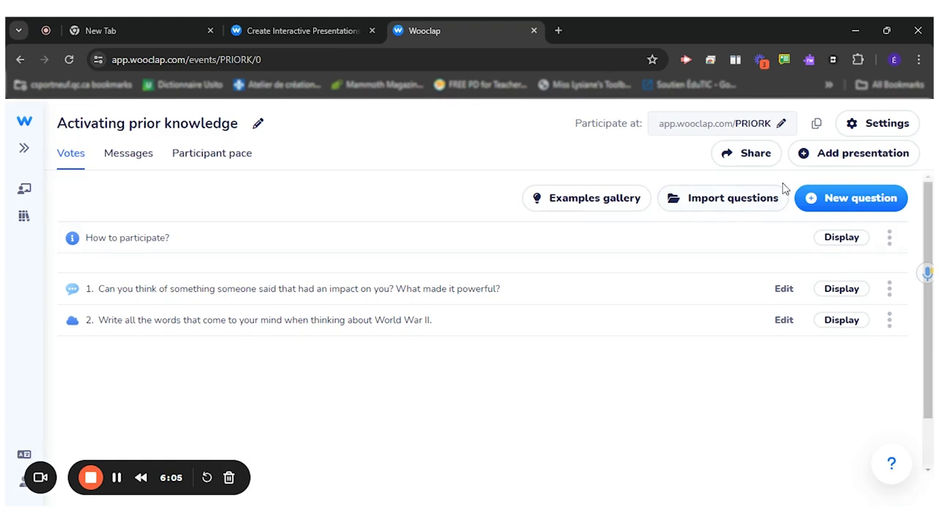
Add a Multiple choice question from the Assess Understanding category.
left_click(814, 198)
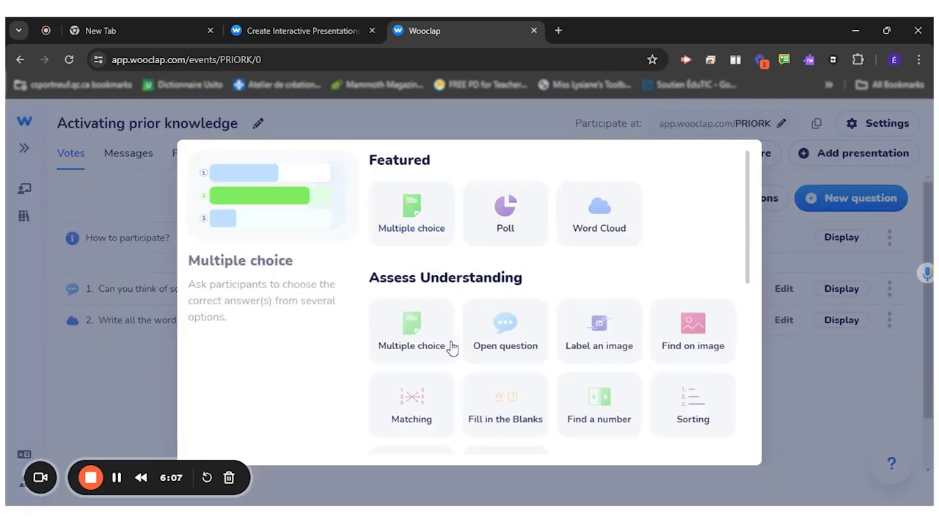
left_click(404, 344)
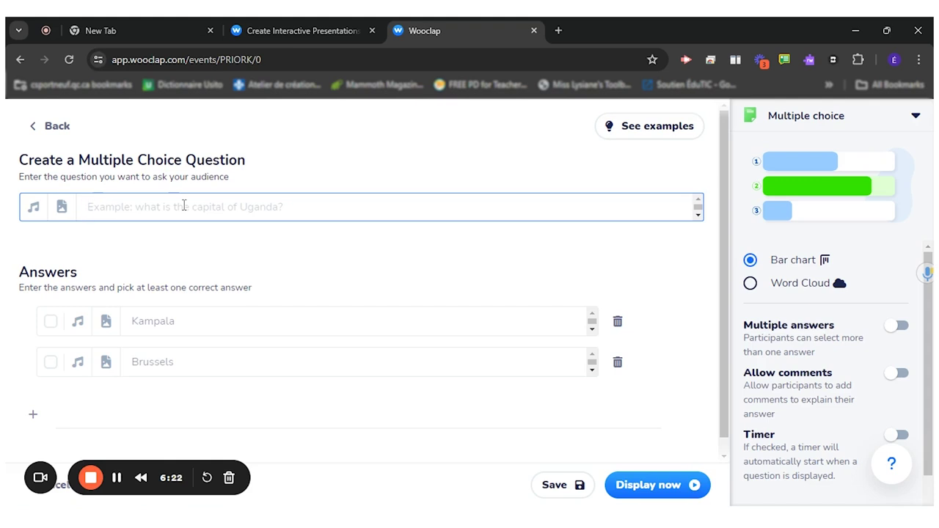
Enter 'What definition would best describe a civil resistance movement?' as the multiple-choice question.
type("What ")
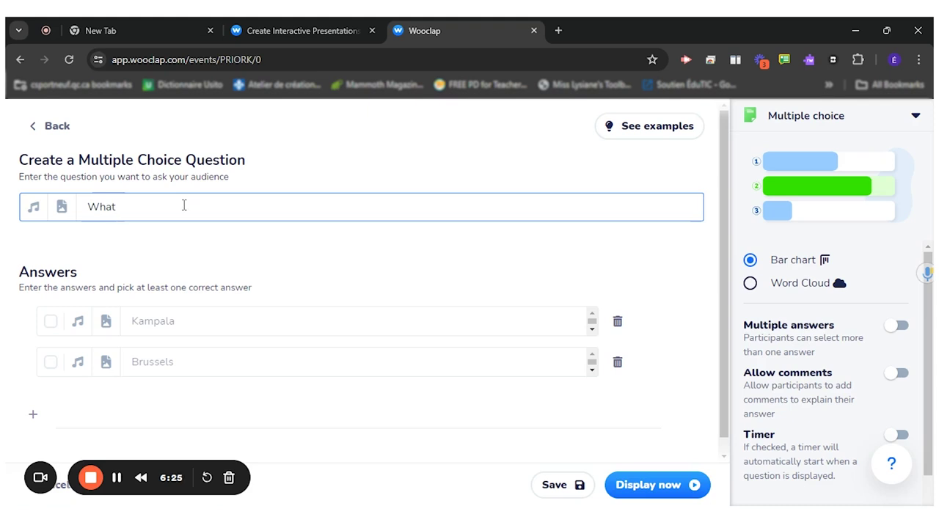
type("definition ")
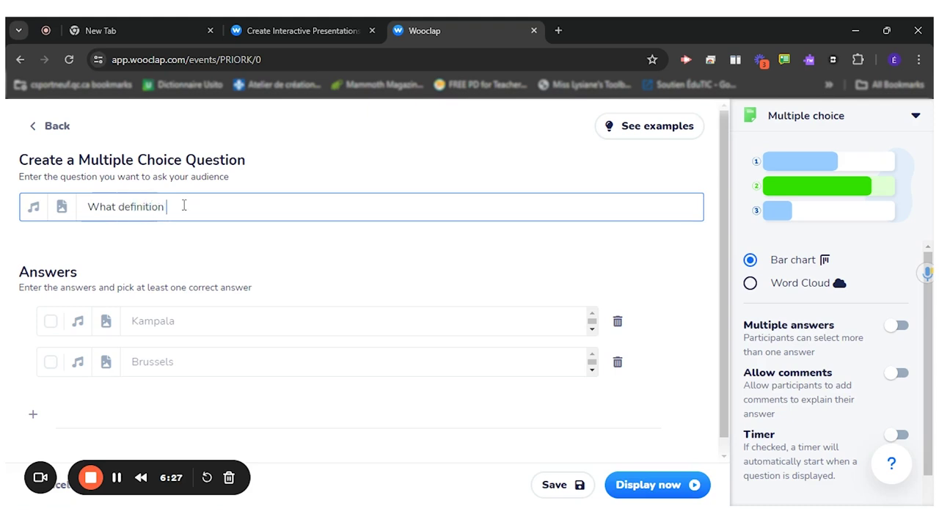
type("would best describe a c")
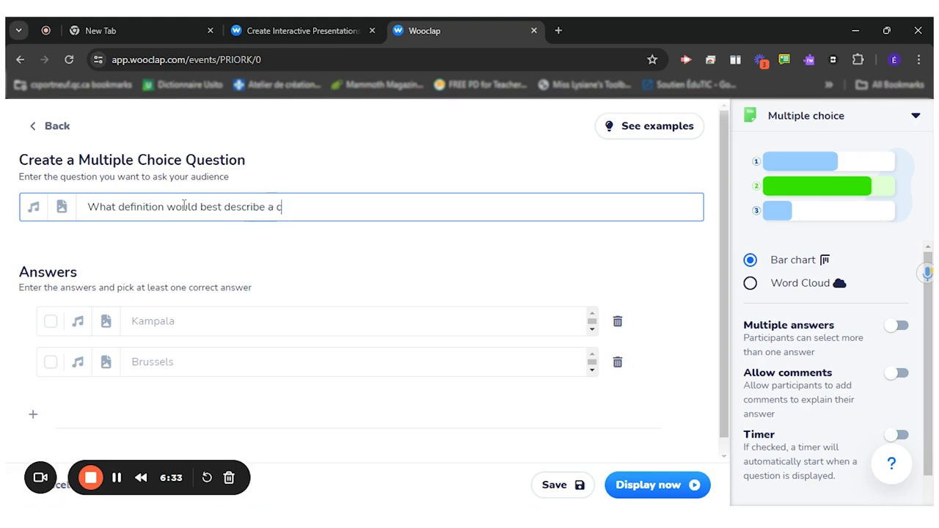
type("ivil resistance ")
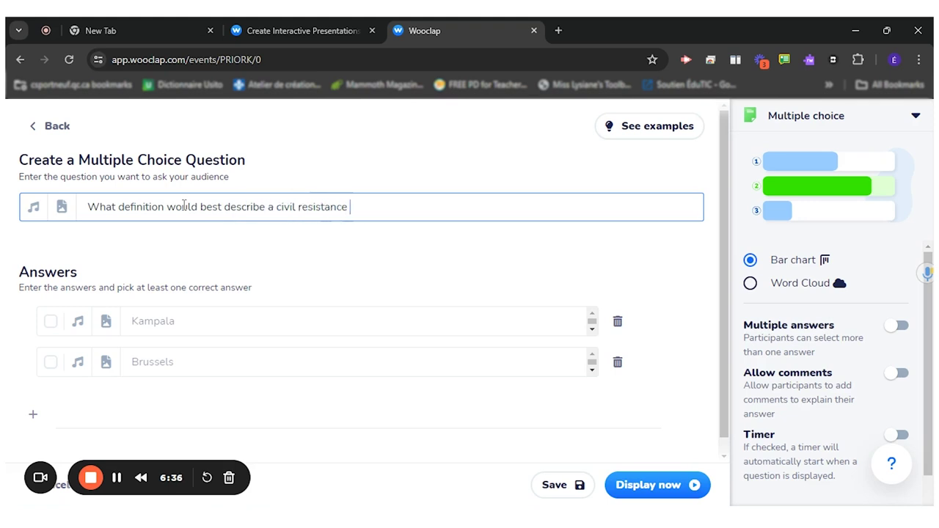
type("movement?")
left_click(158, 325)
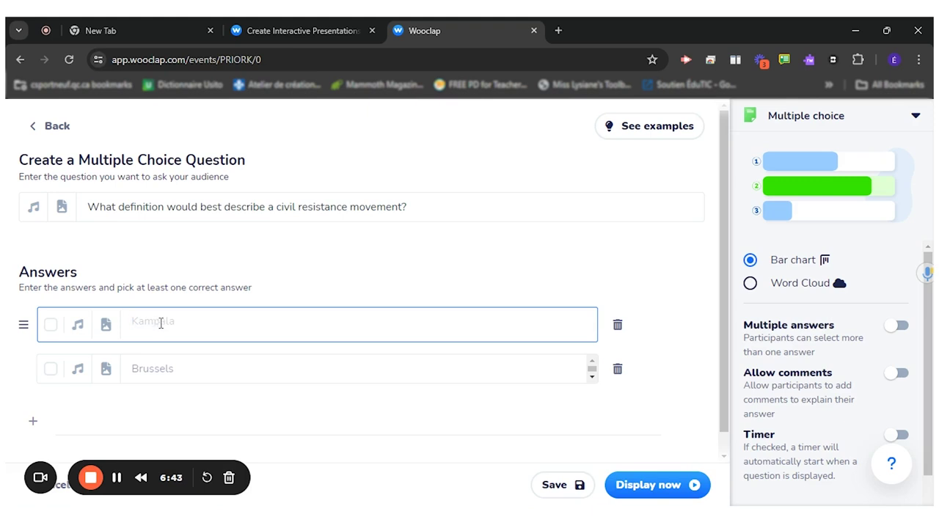
Finish the first answer 'A secret organization resisting authority (governement or occupying power)' and mark it correct.
type("A secret organiza")
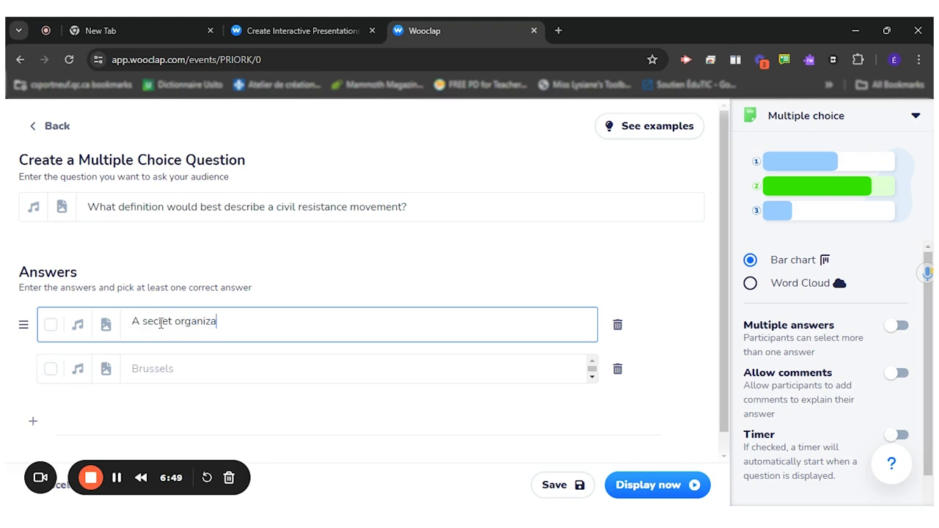
type("tion resisting authority")
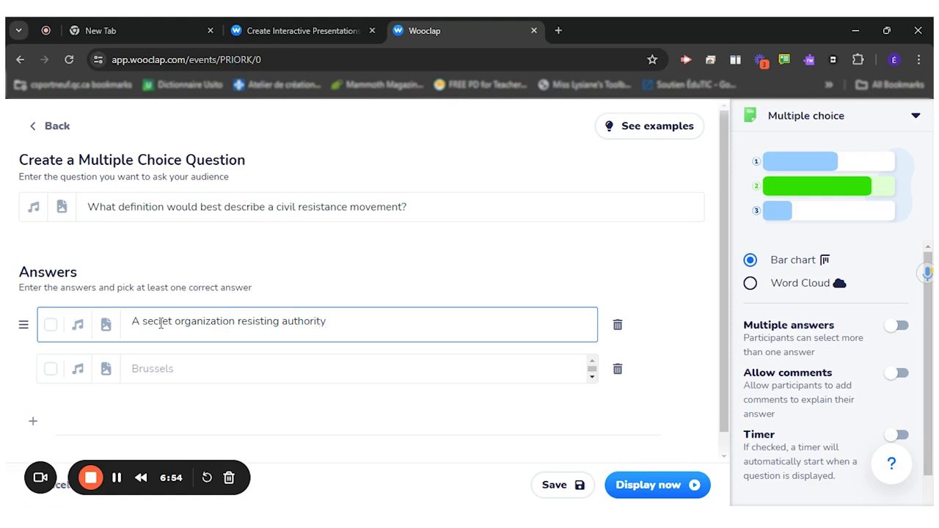
type(" (governement or ")
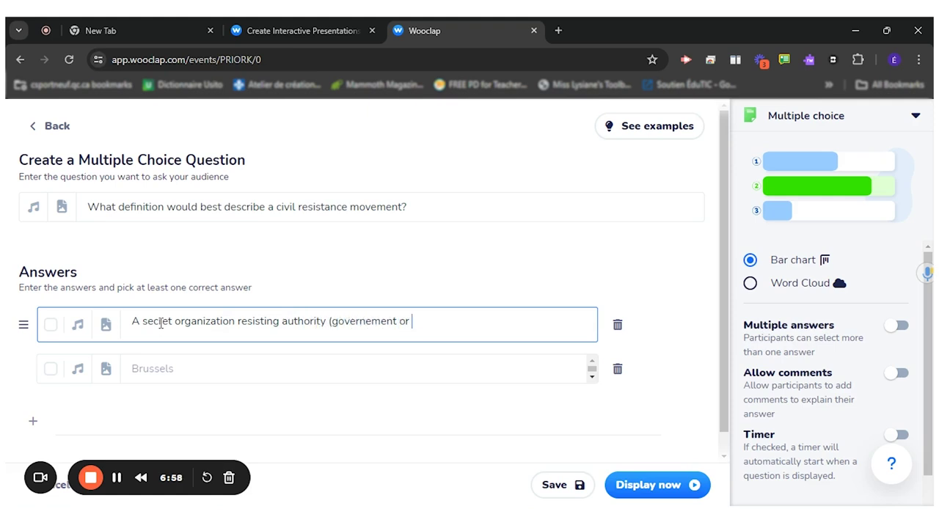
type("occupying po")
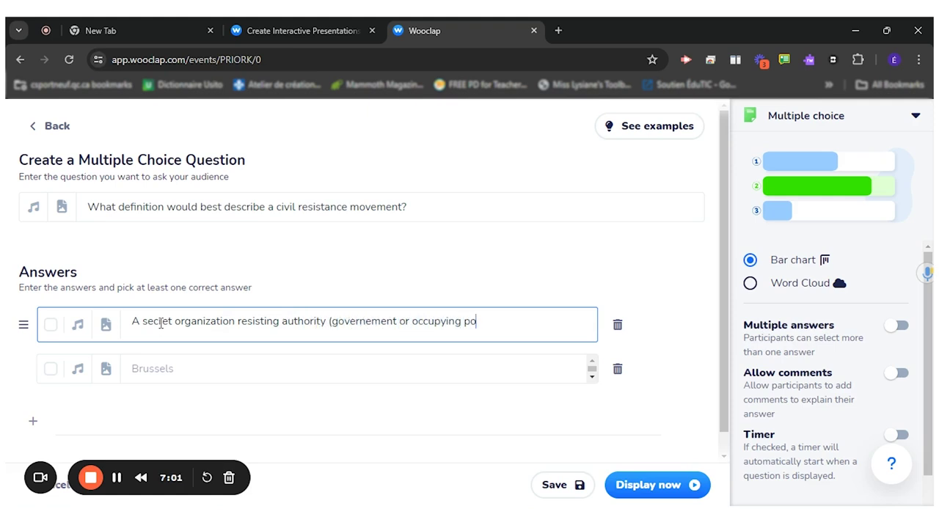
type("wer)")
left_click(51, 325)
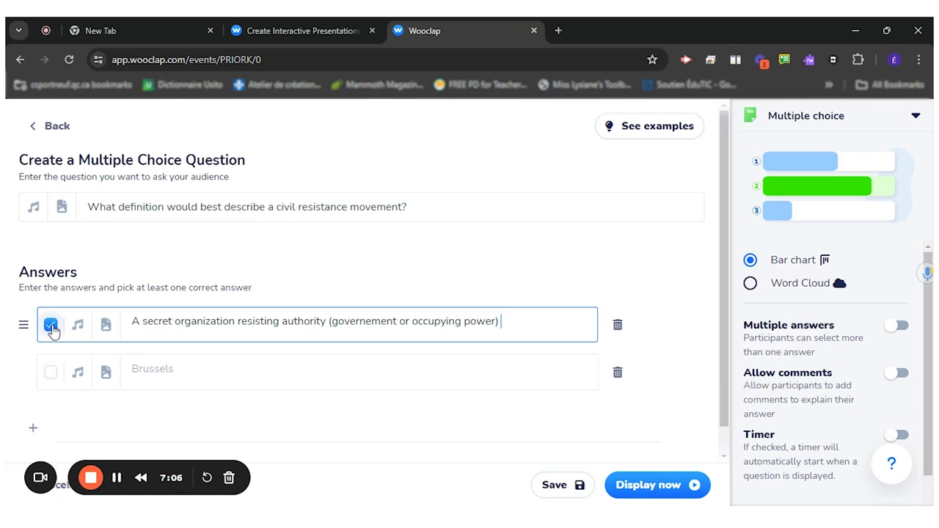
left_click(168, 368)
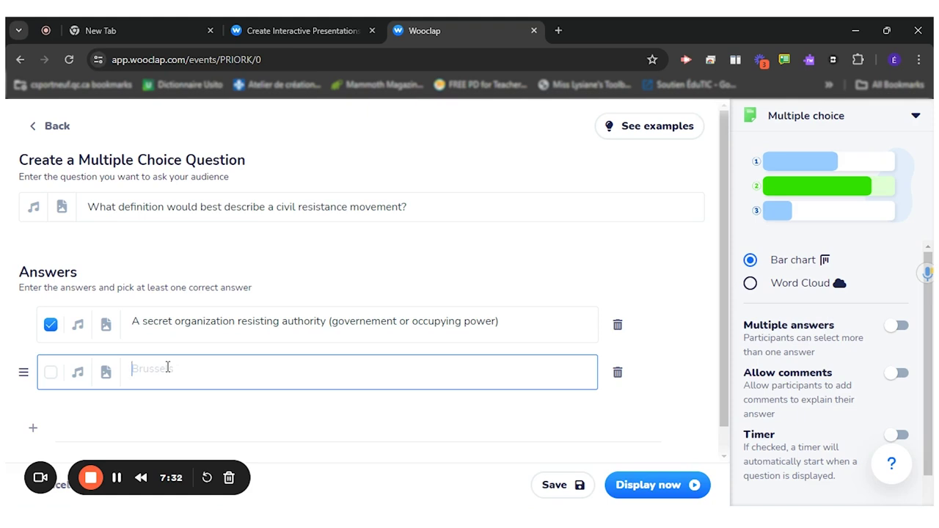
Enter the second answer: 'A measure of opposition to current flow in an electrical circuit.'.
type("A measure of opp")
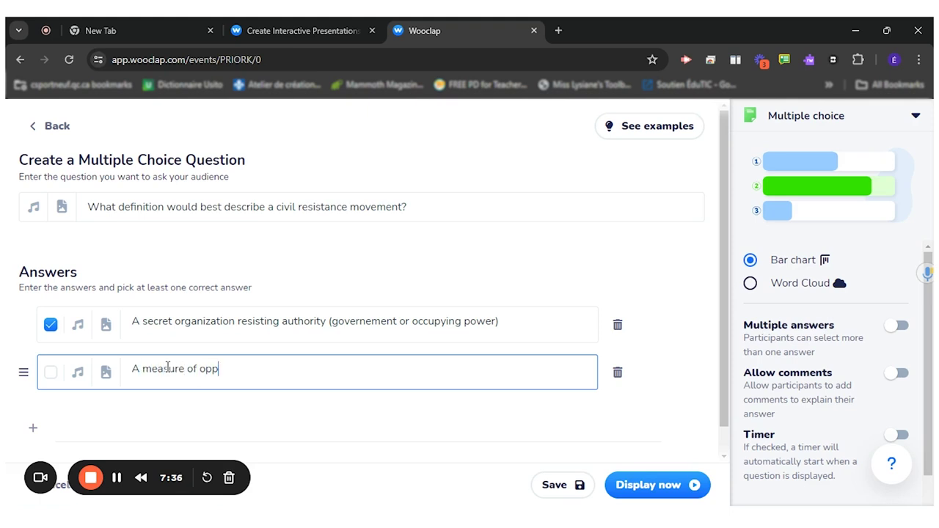
type("osition to curen")
key("BackSpace")
key("BackSpace")
type("rent flow")
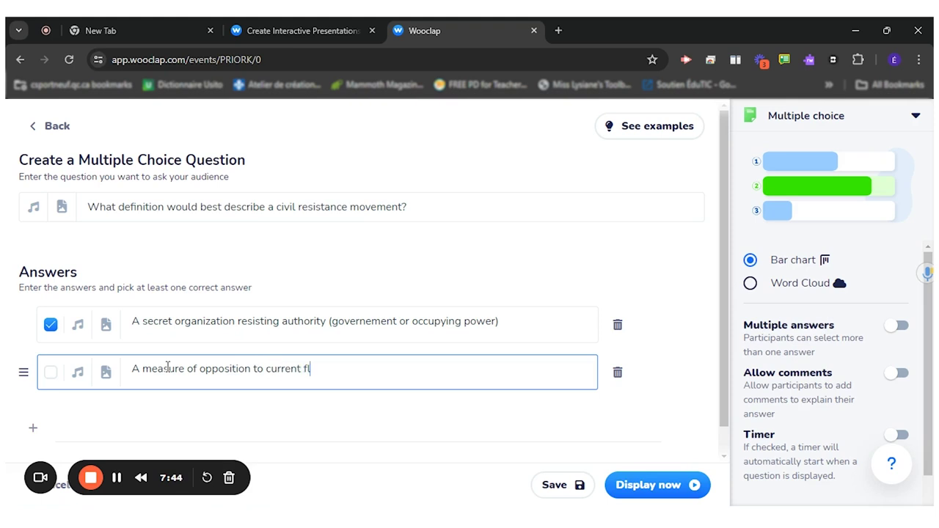
type(" in an electrical cu")
type("rr")
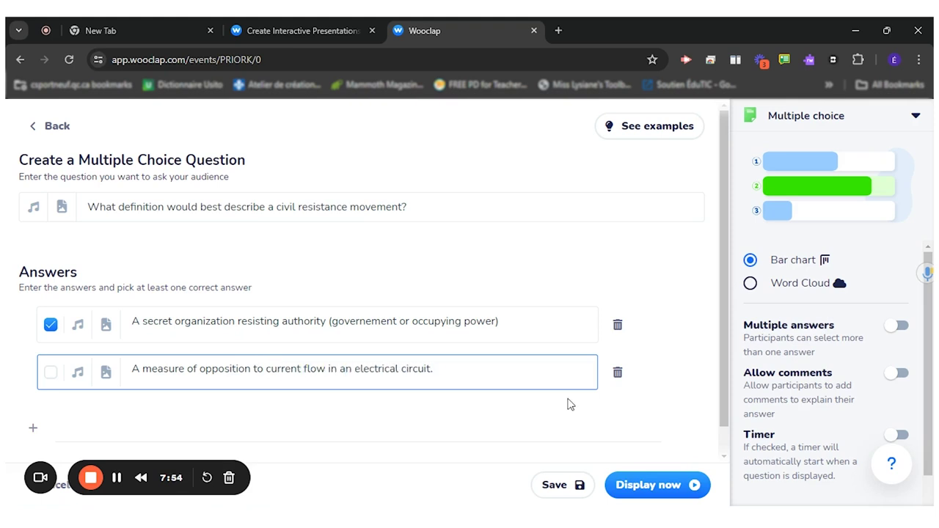
left_click(73, 428)
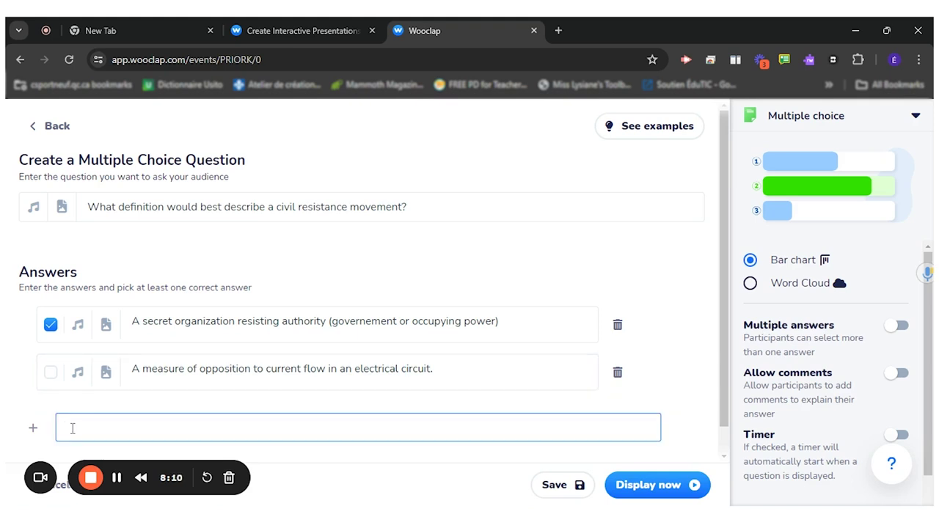
Add third answer 'Lack of sensitivity to a chemical, such as an insecticide…' and save the question.
type("Lack of sensitit")
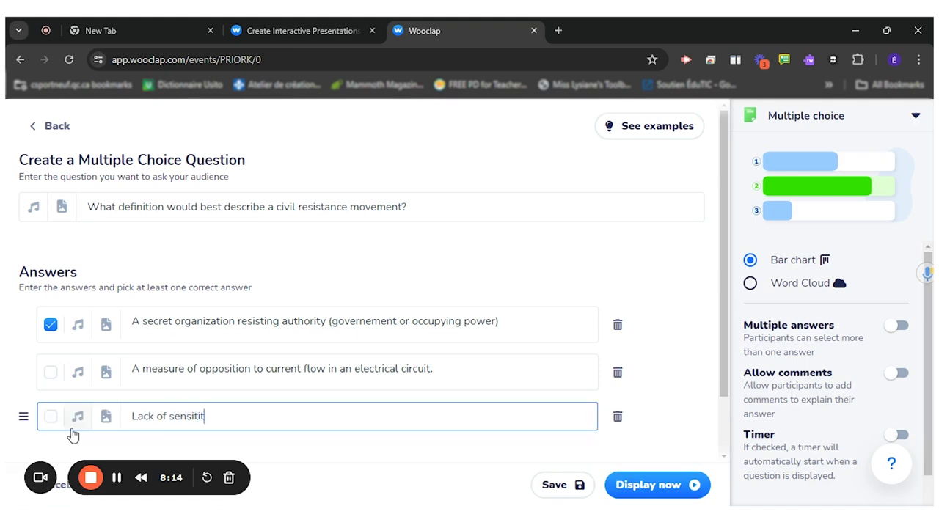
key("BackSpace")
type("vity to")
type("a chemical")
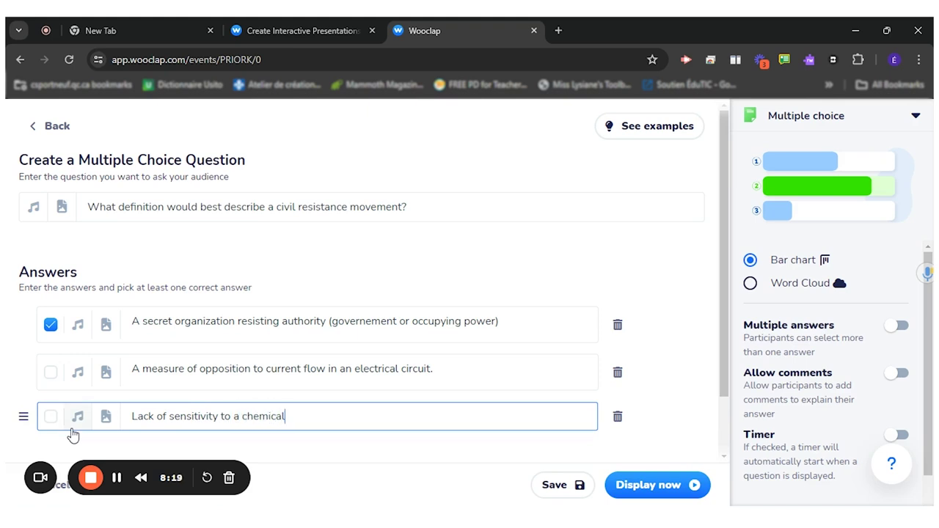
type(", such as an insecti")
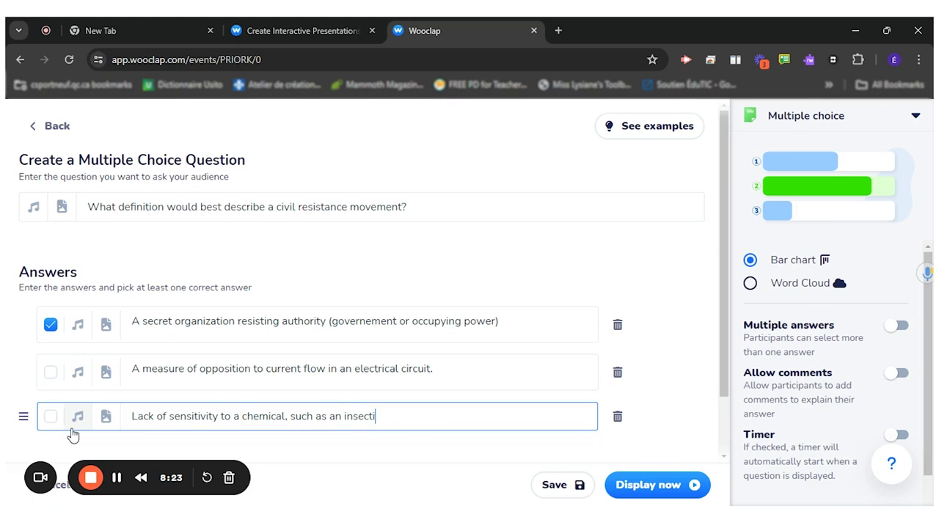
type("cide, as a result of e")
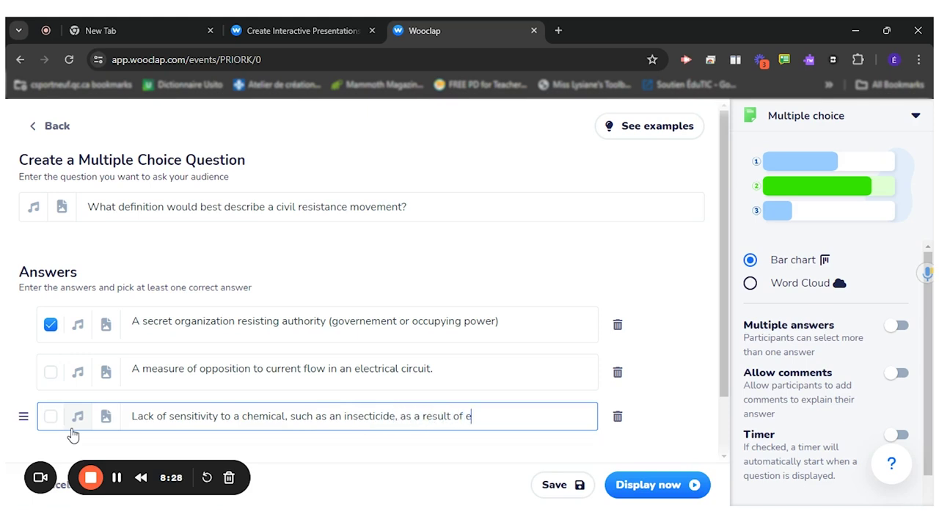
type("xposure of")
key("BackSpace")
type("r genetic ")
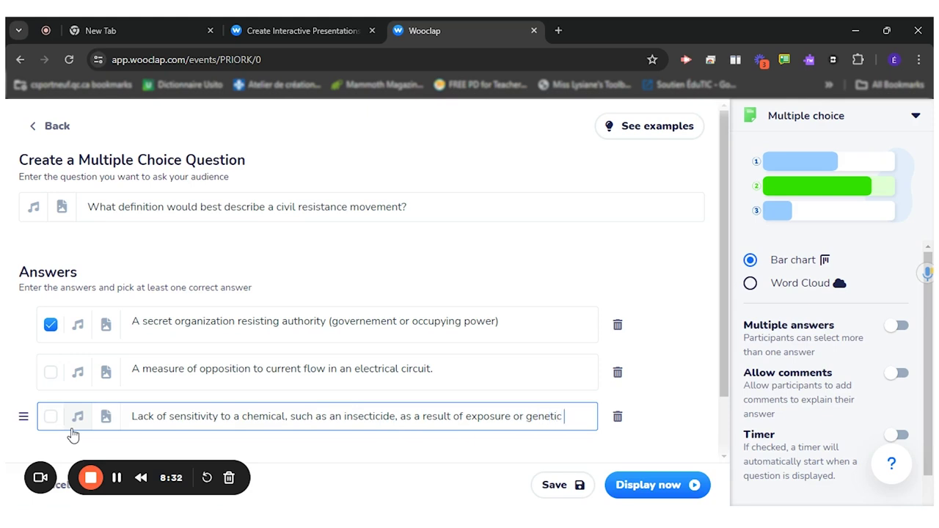
type("change")
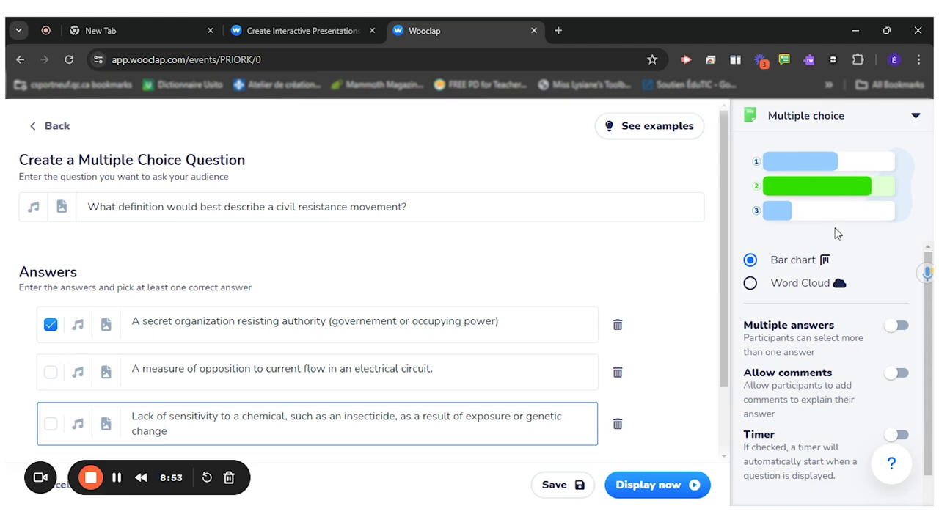
scroll(926, 381, "down", 1)
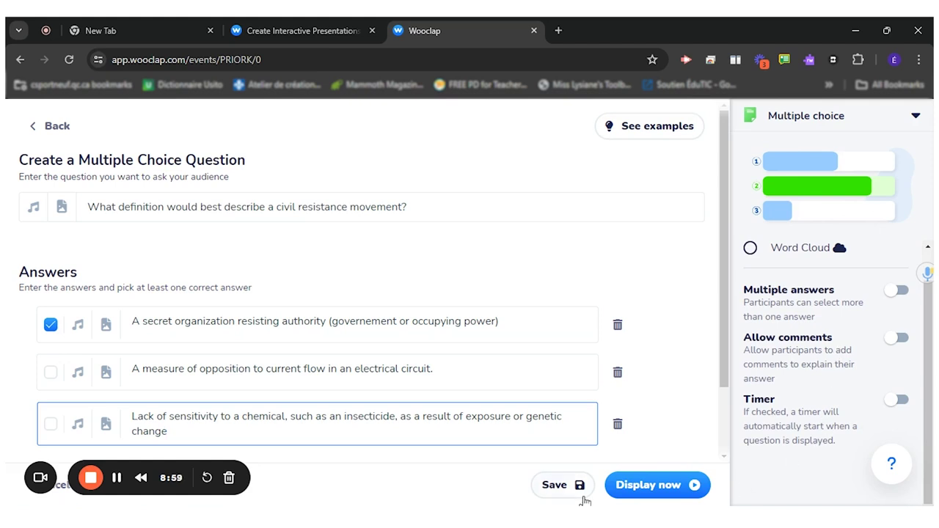
left_click(559, 485)
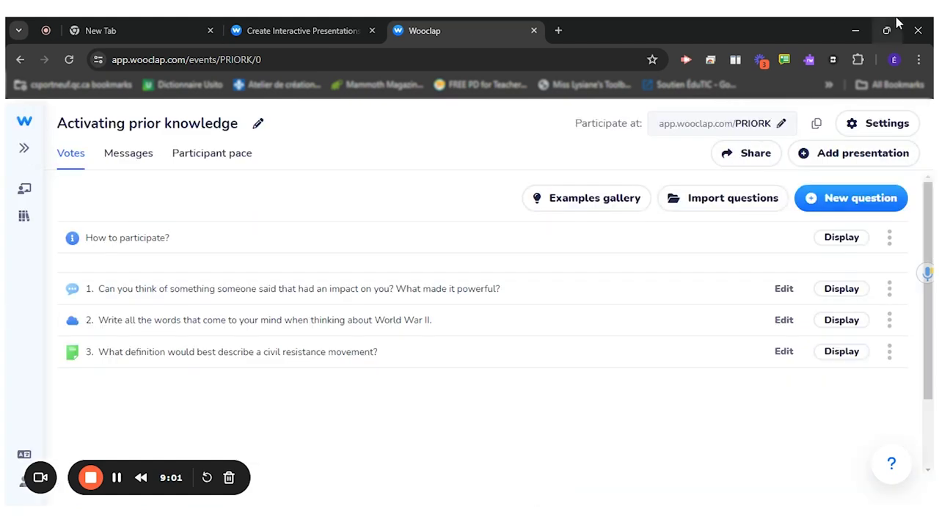
Display the How to participate? screen full-screen and select the event code PRIORK.
left_click(158, 315)
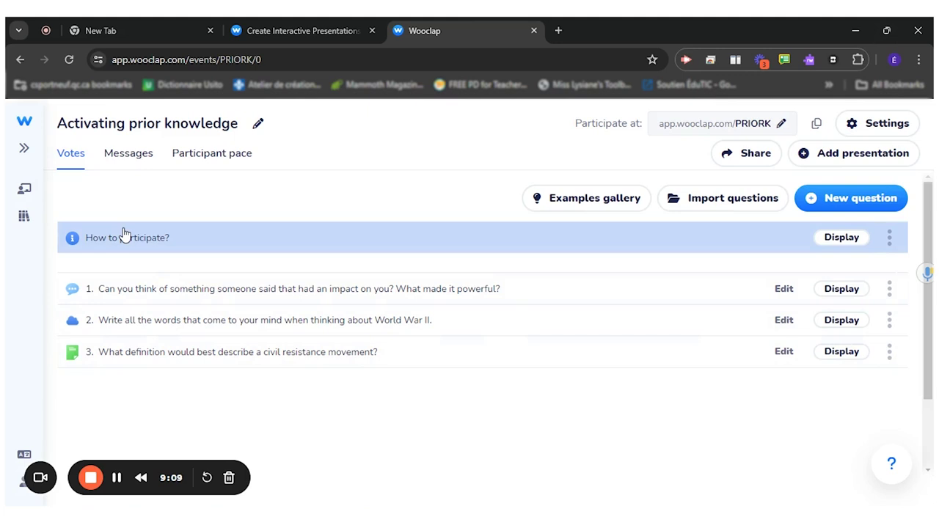
left_click(843, 246)
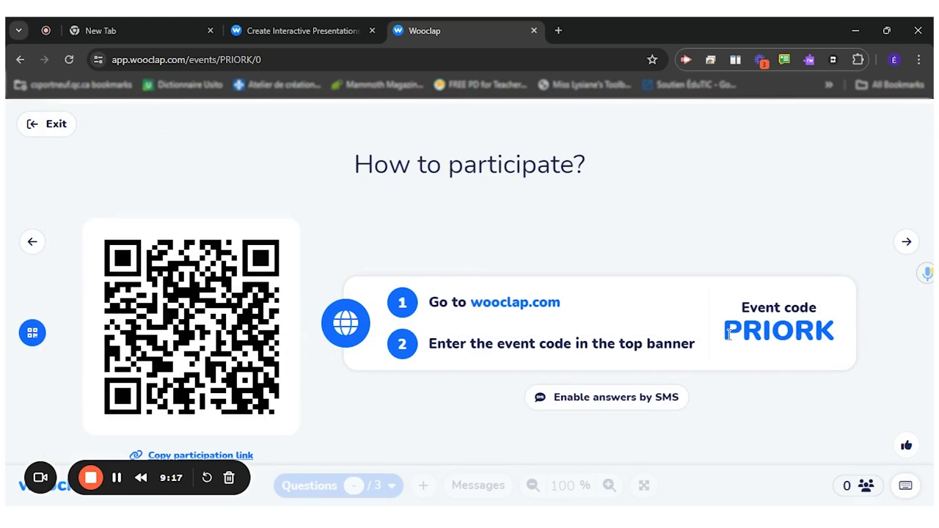
left_click_drag(729, 333, 835, 334)
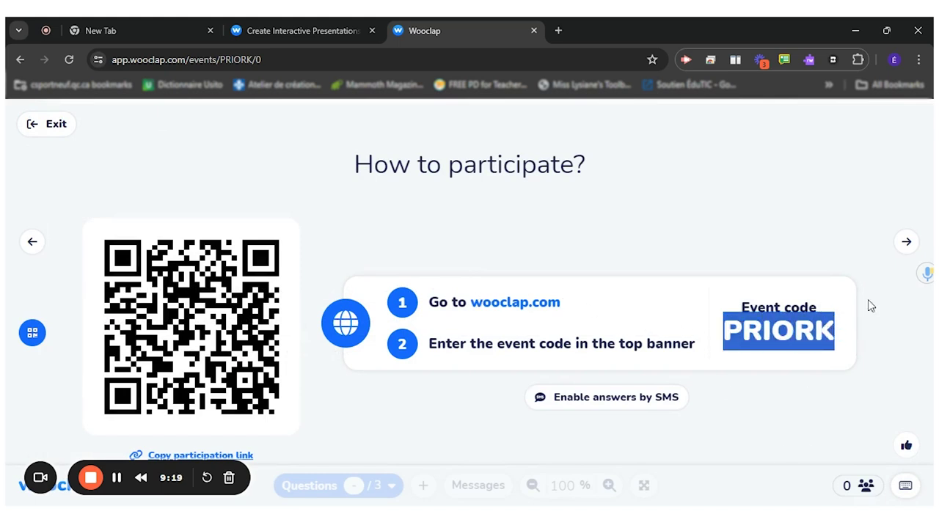
Page forward through all three question slides and back, then exit the presentation.
left_click(906, 245)
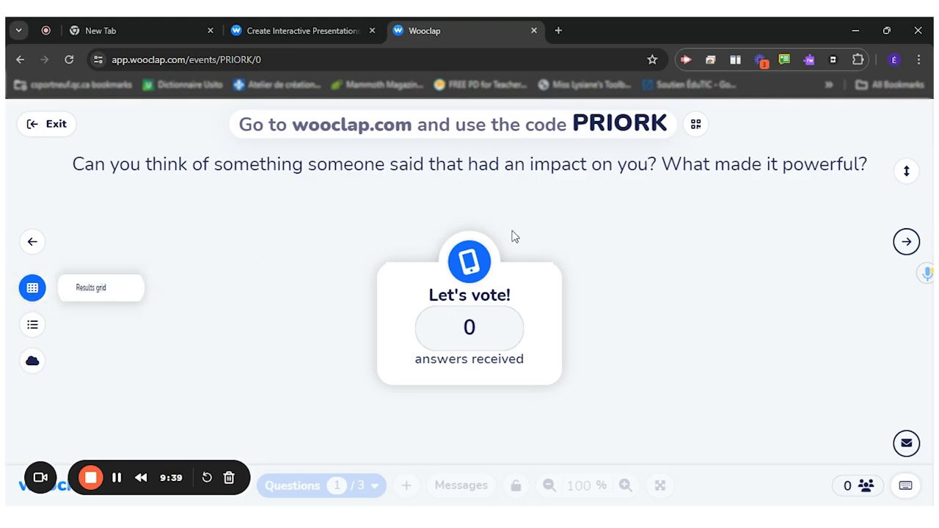
left_click(905, 242)
left_click(906, 243)
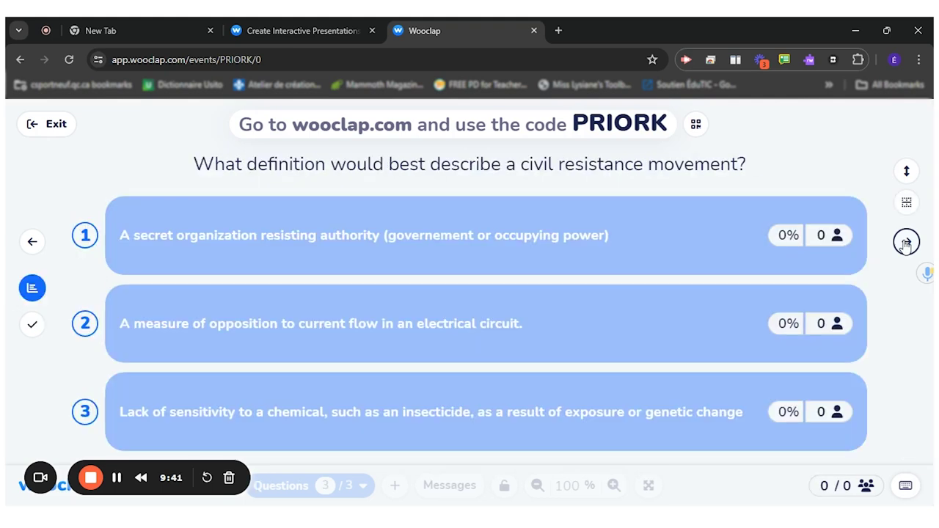
left_click(32, 241)
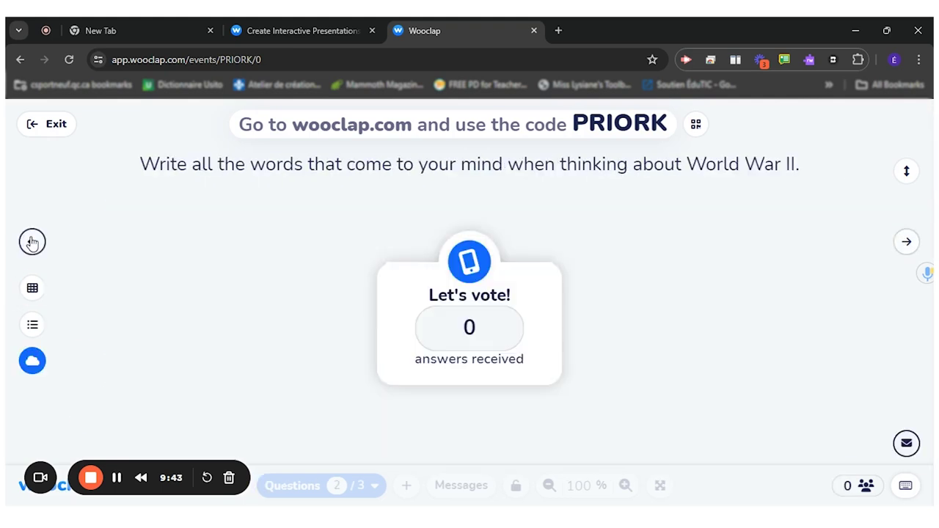
left_click(32, 242)
left_click(33, 242)
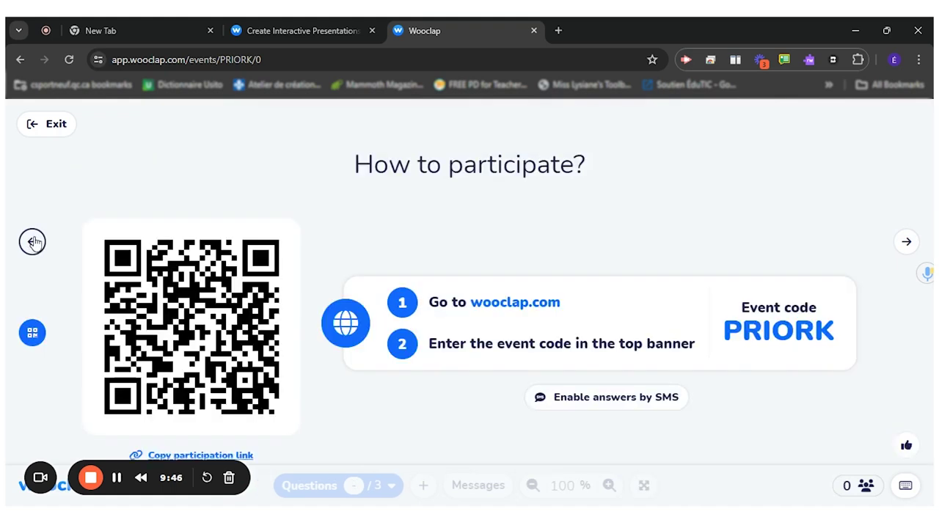
left_click(32, 241)
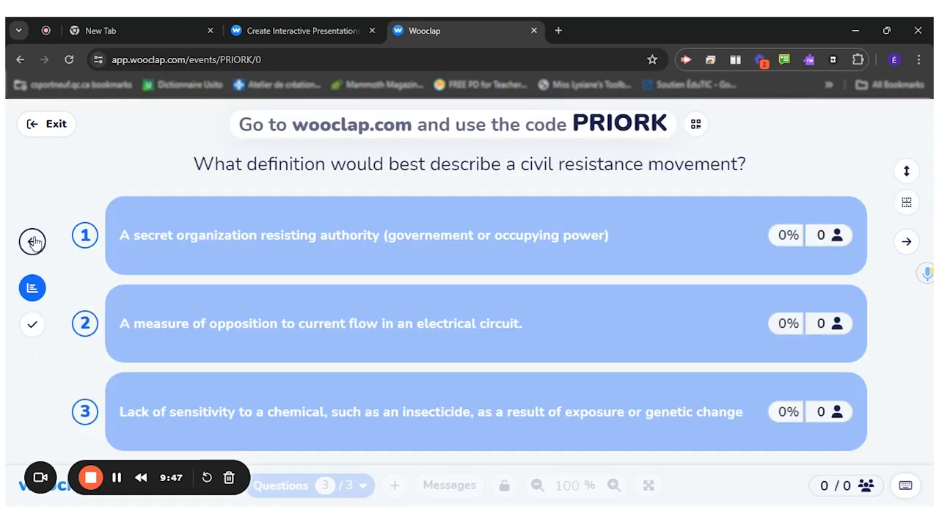
left_click(27, 126)
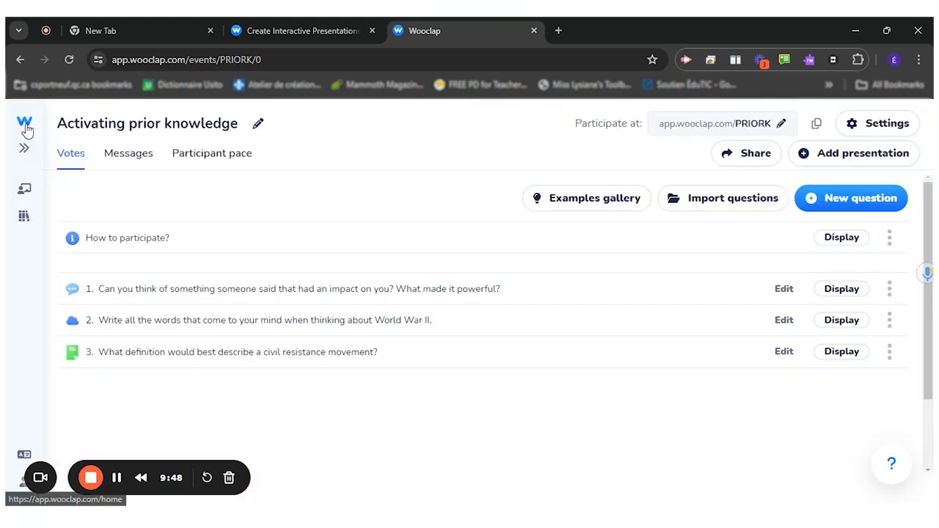
left_click(878, 131)
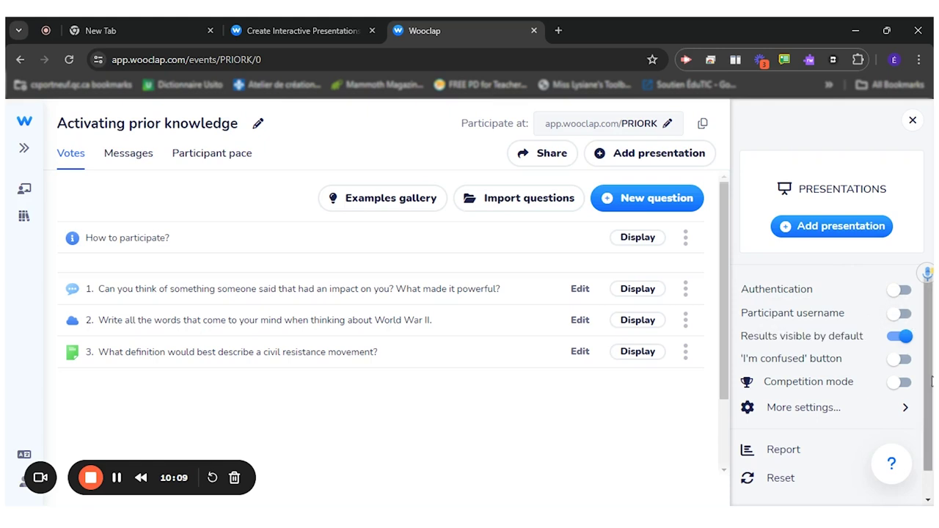
scroll(928, 381, "down", 1)
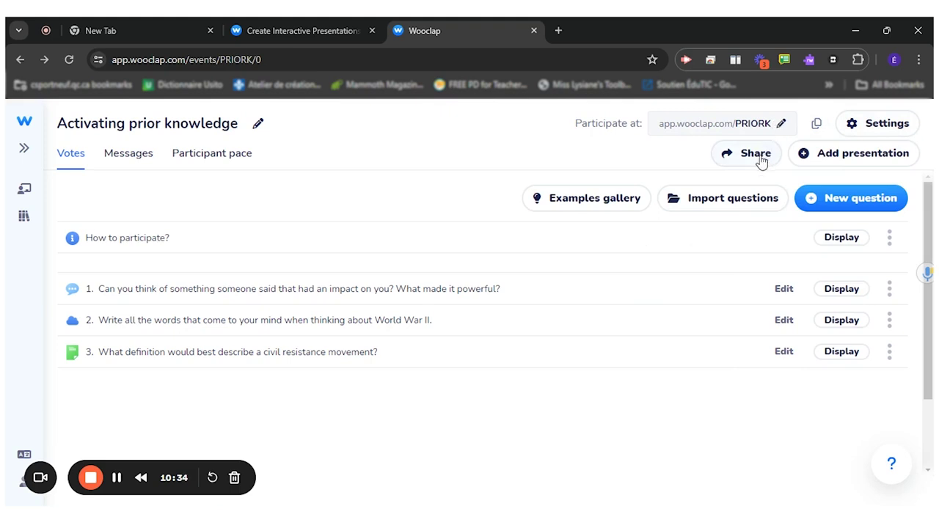
Enable 'Share event with its code' for PRIORK in the Share dialog, then close it.
left_click(756, 154)
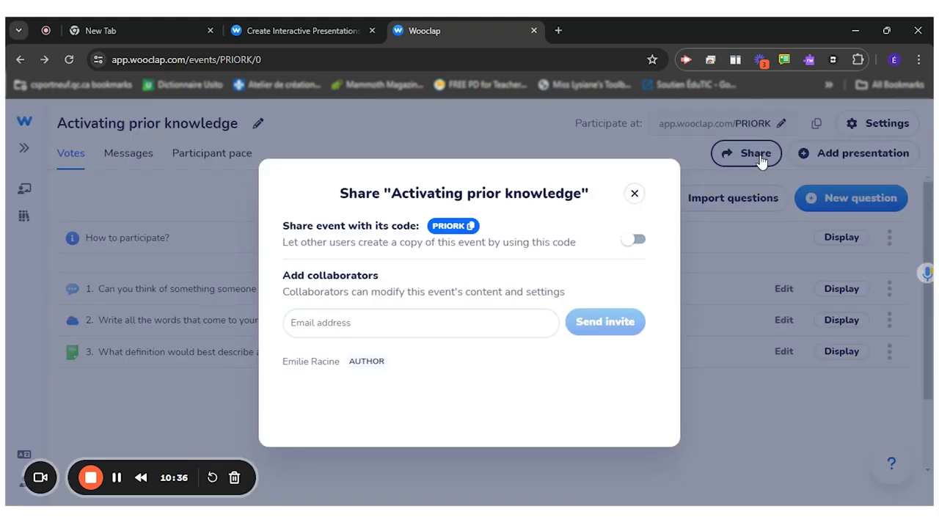
left_click(632, 242)
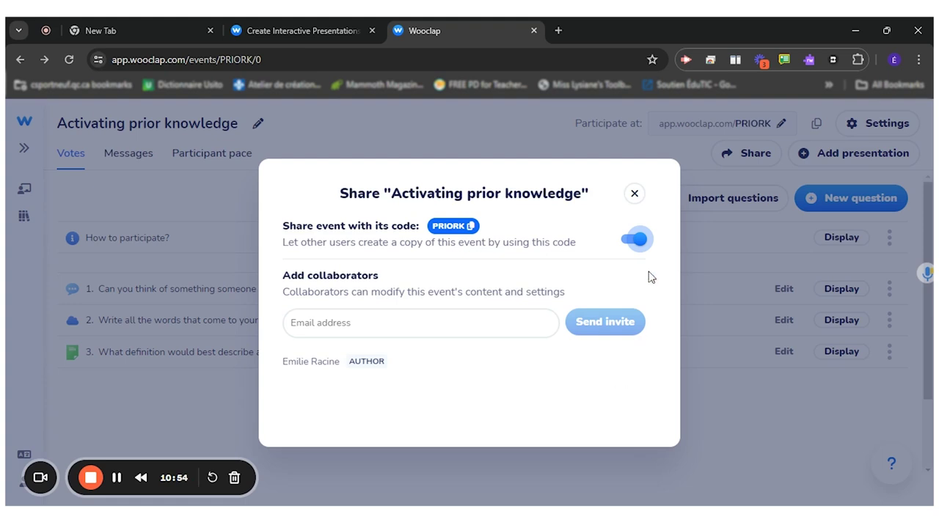
left_click(478, 323)
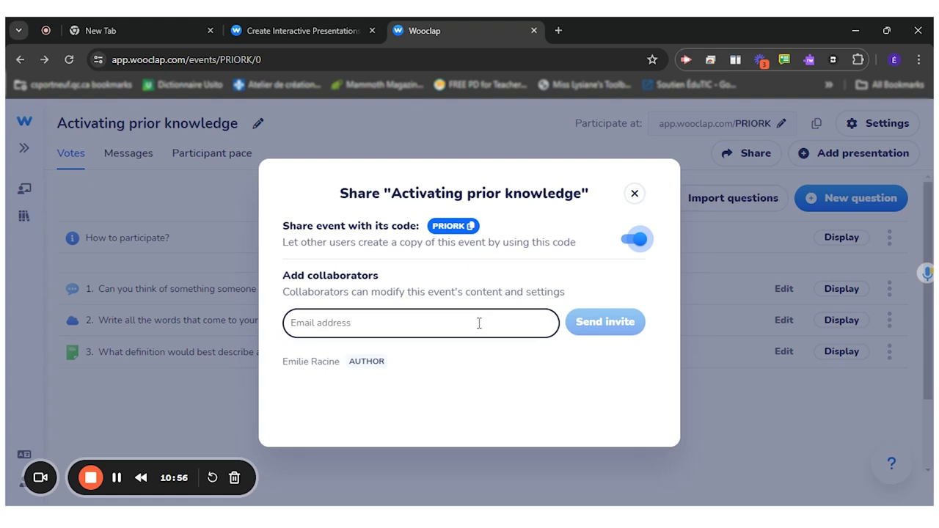
left_click(633, 198)
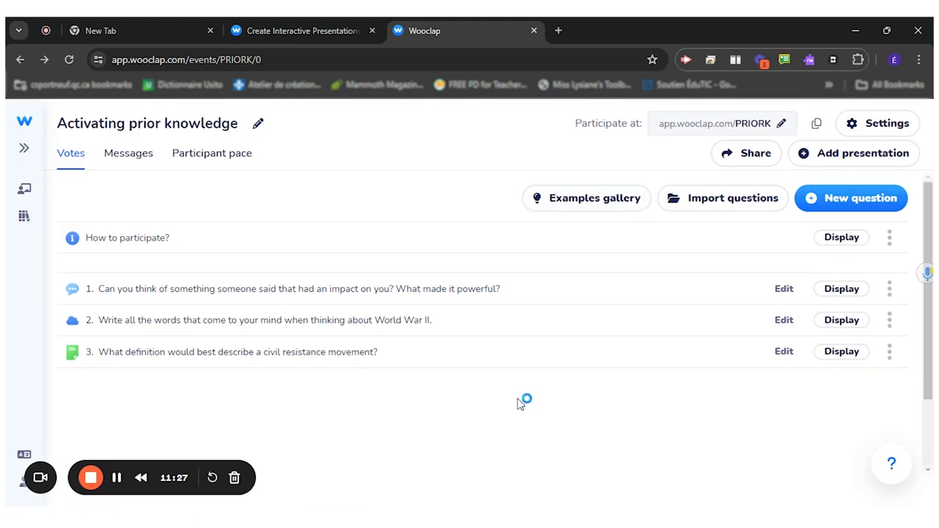